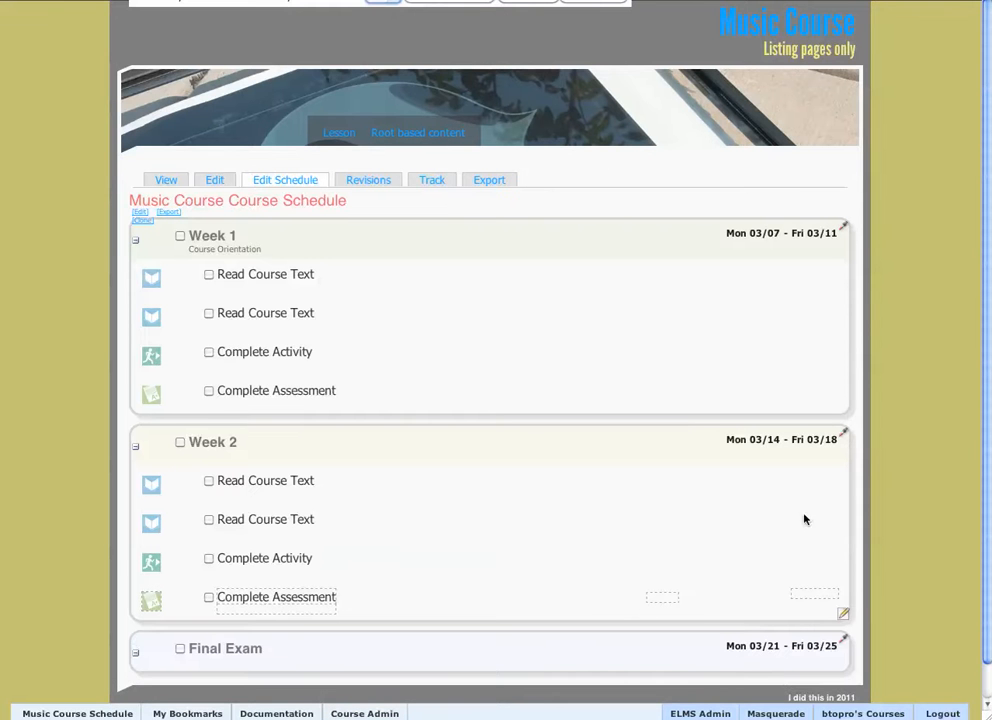
# Reorder Week 1's items to Read Course Text, Complete Assessment, Complete Activity, Read Course Text, and save the schedule order.
pyautogui.scroll(-1, 930, 290)
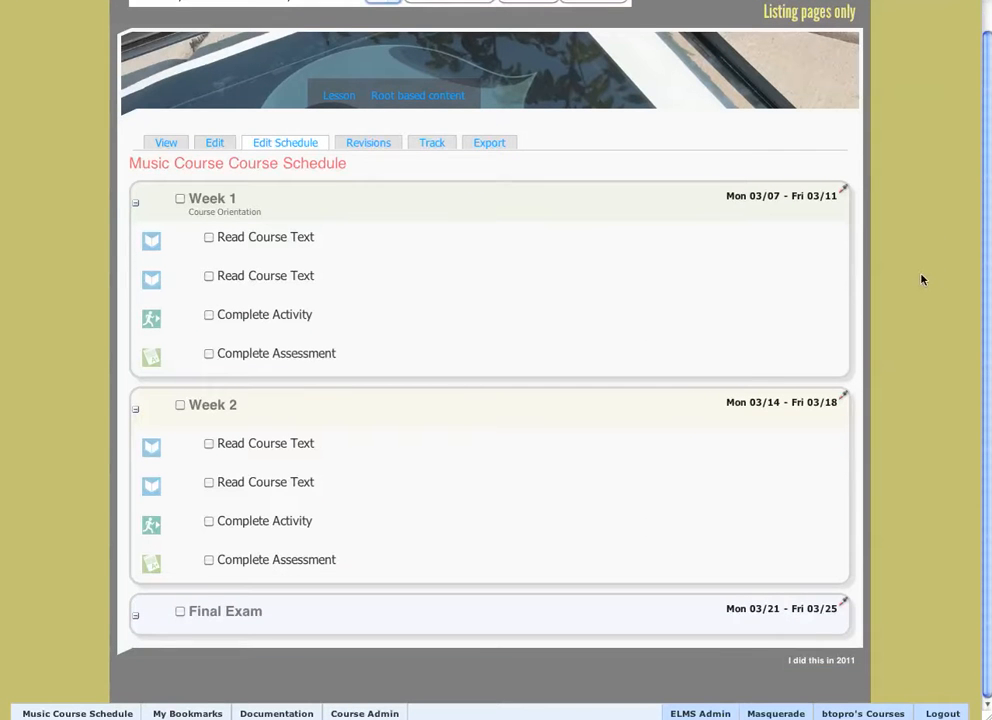
pyautogui.scroll(1, 320, 65)
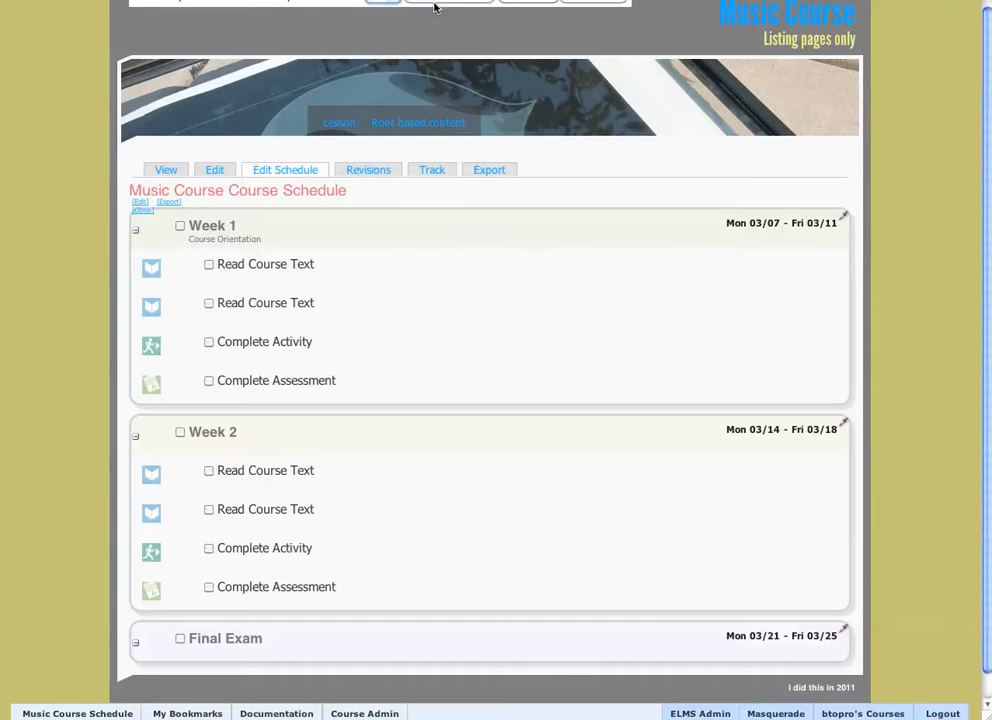
pyautogui.click(532, 5)
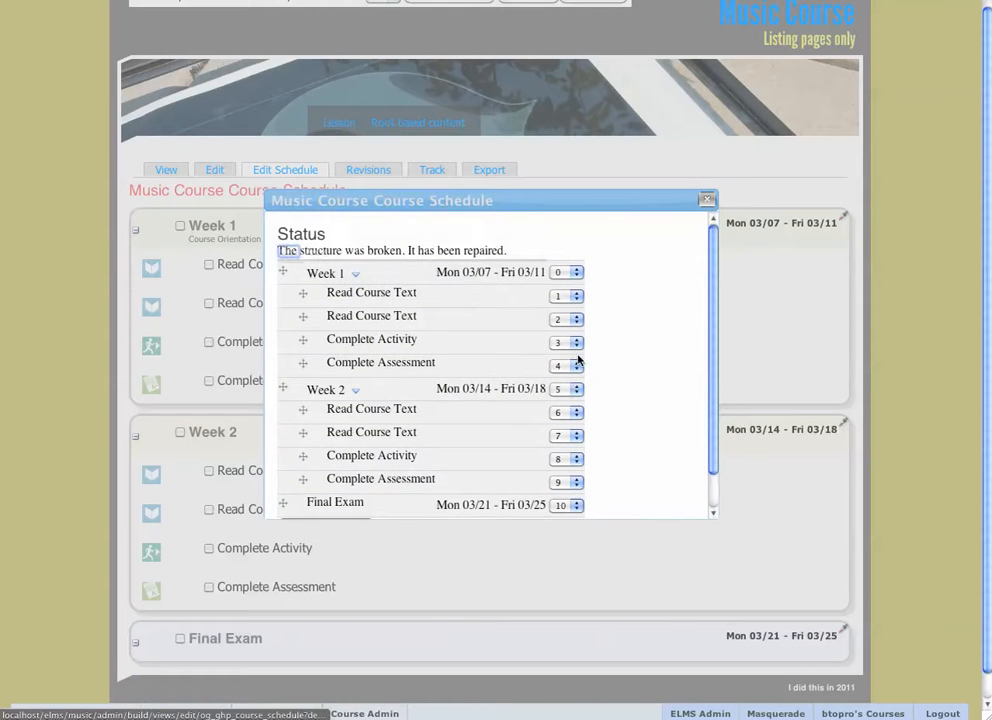
pyautogui.scroll(-1, 627, 252)
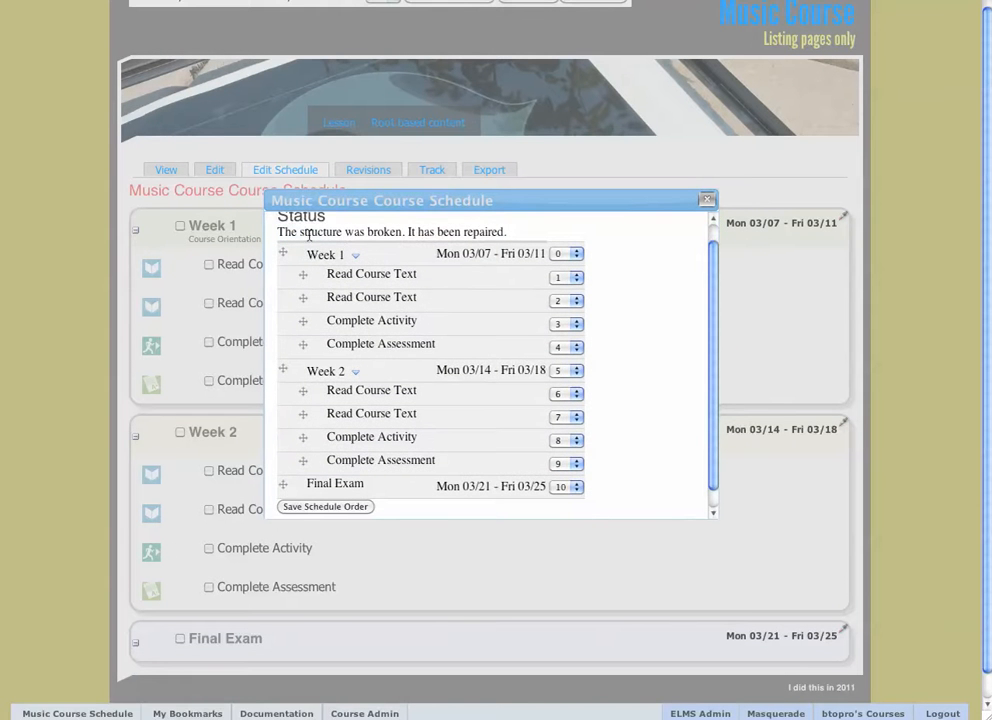
pyautogui.scroll(-2, 296, 299)
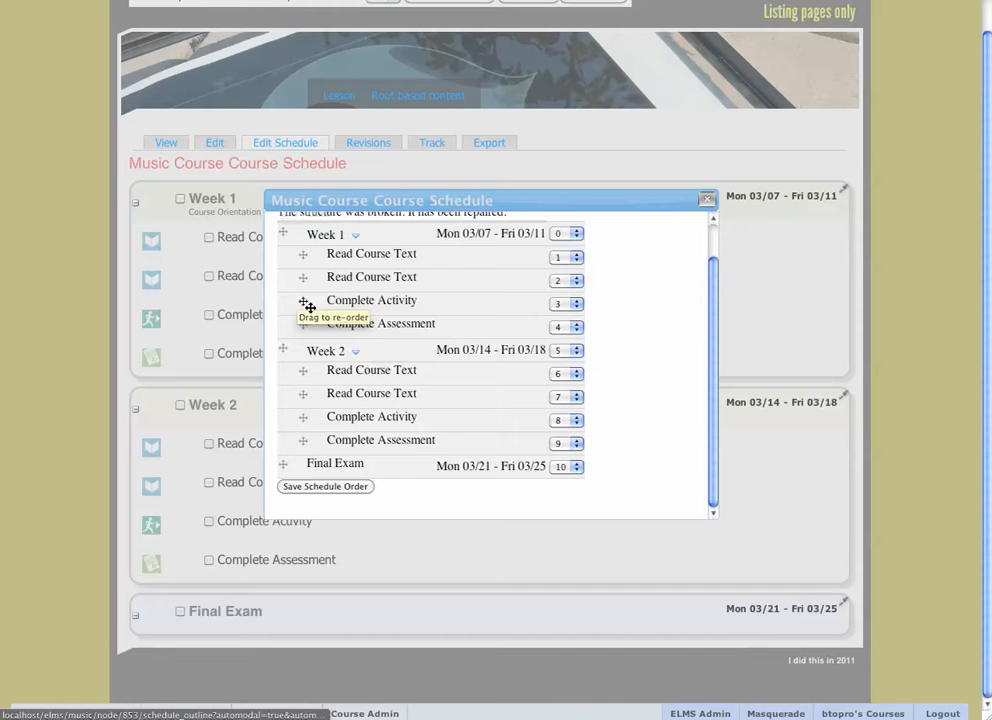
pyautogui.scroll(2, 328, 340)
pyautogui.scroll(-1, 340, 320)
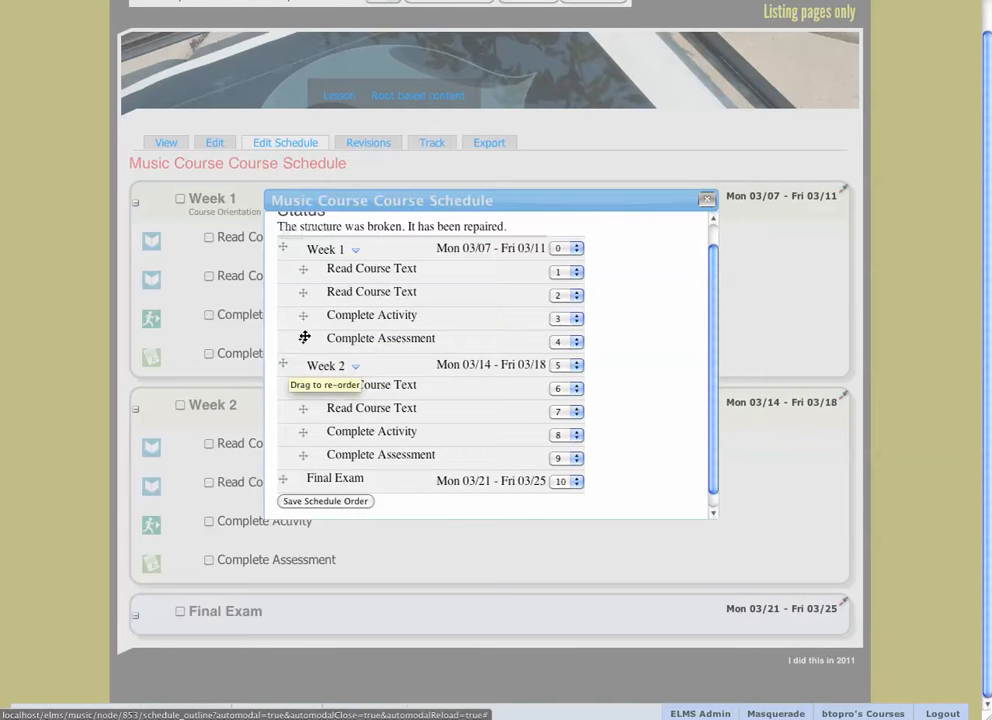
pyautogui.moveTo(304, 334)
pyautogui.mouseDown()
pyautogui.moveTo(303, 301)
pyautogui.moveTo(304, 321)
pyautogui.mouseUp()
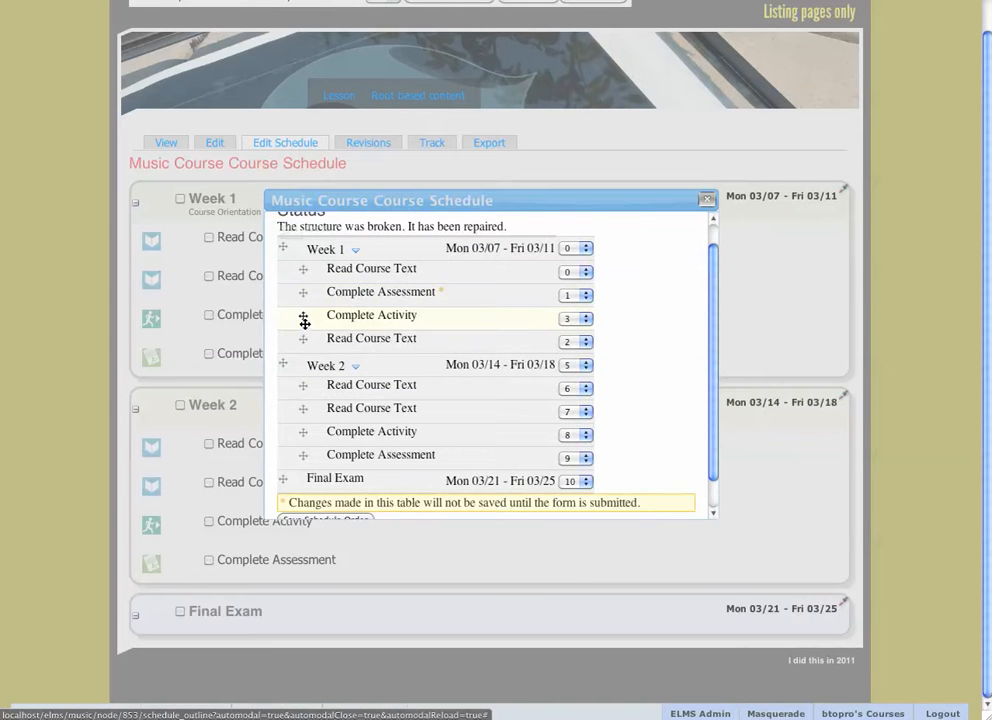
pyautogui.scroll(-1, 341, 489)
pyautogui.click(341, 514)
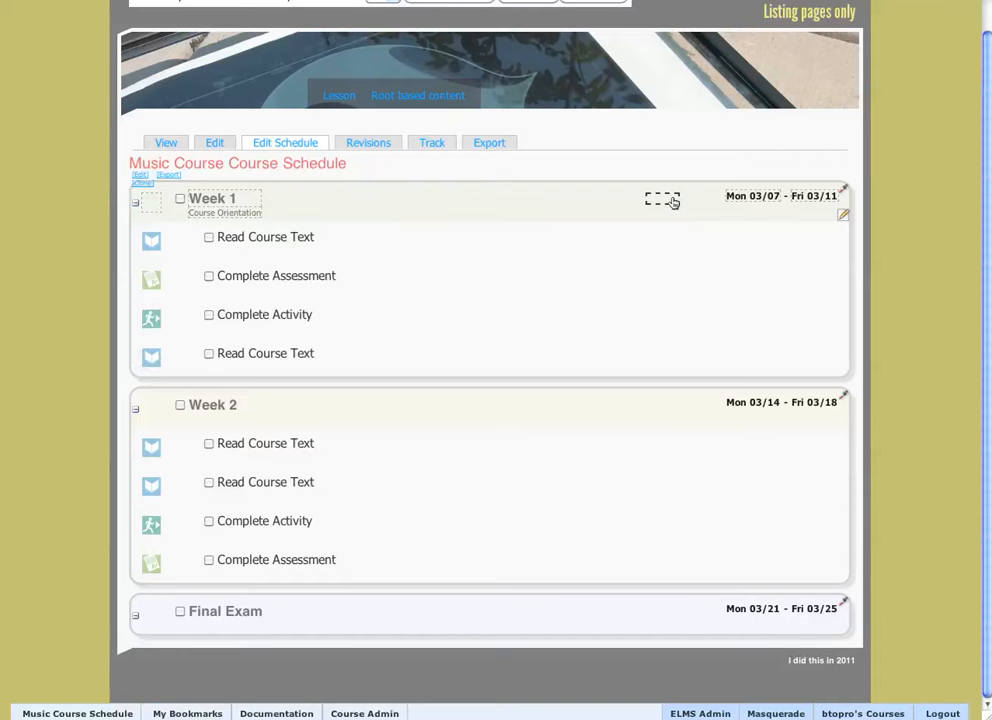
# Set the point value of Week 1's Complete Assessment item to 10 directly in the schedule.
pyautogui.click(662, 277)
pyautogui.write('10')
pyautogui.press('Return')
# Add the details text "Go to class too!" under Week 1's Complete Assessment item.
pyautogui.click(304, 289)
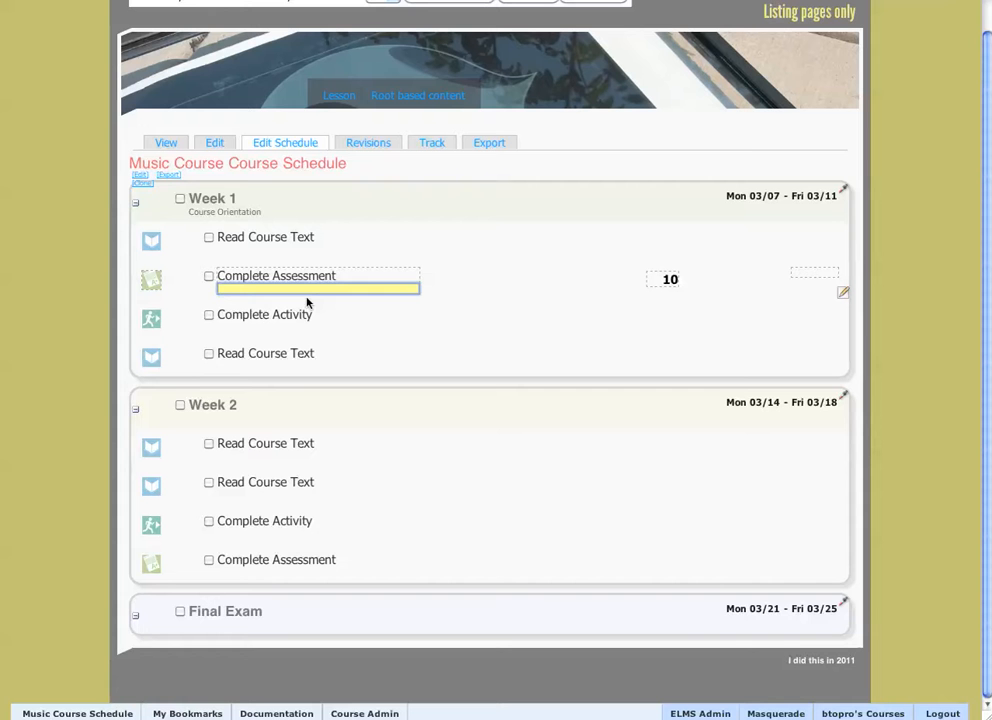
pyautogui.write('Go to class too!')
pyautogui.press('Return')
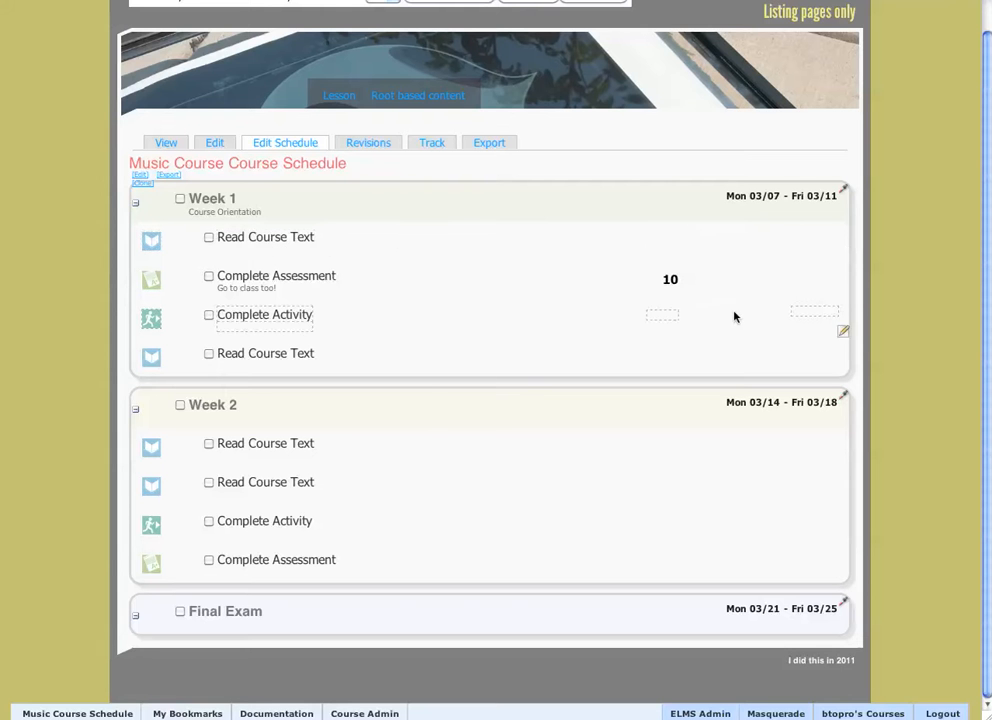
# Set the date of Week 1's first Read Course Text item to Tuesday, March 8, 2011.
pyautogui.click(789, 240)
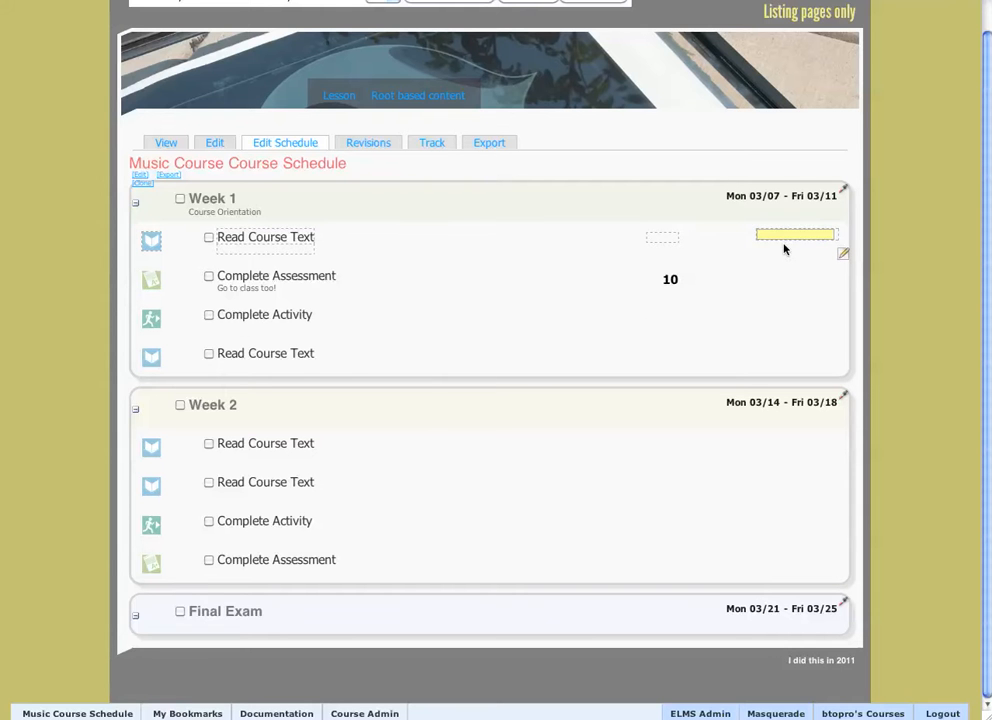
pyautogui.click(786, 233)
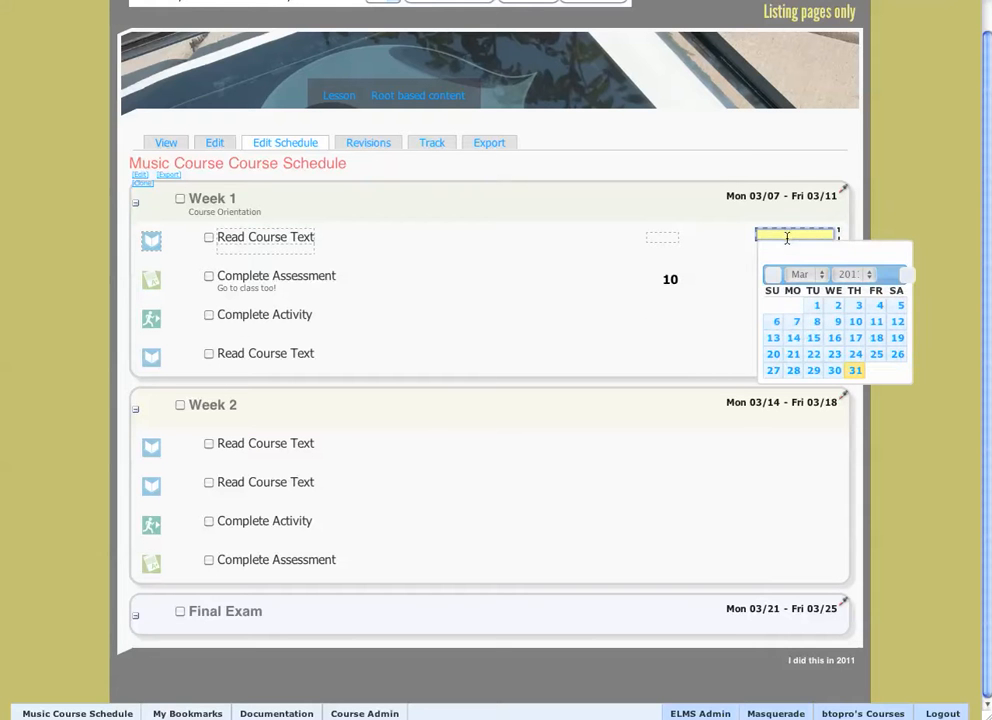
pyautogui.click(814, 322)
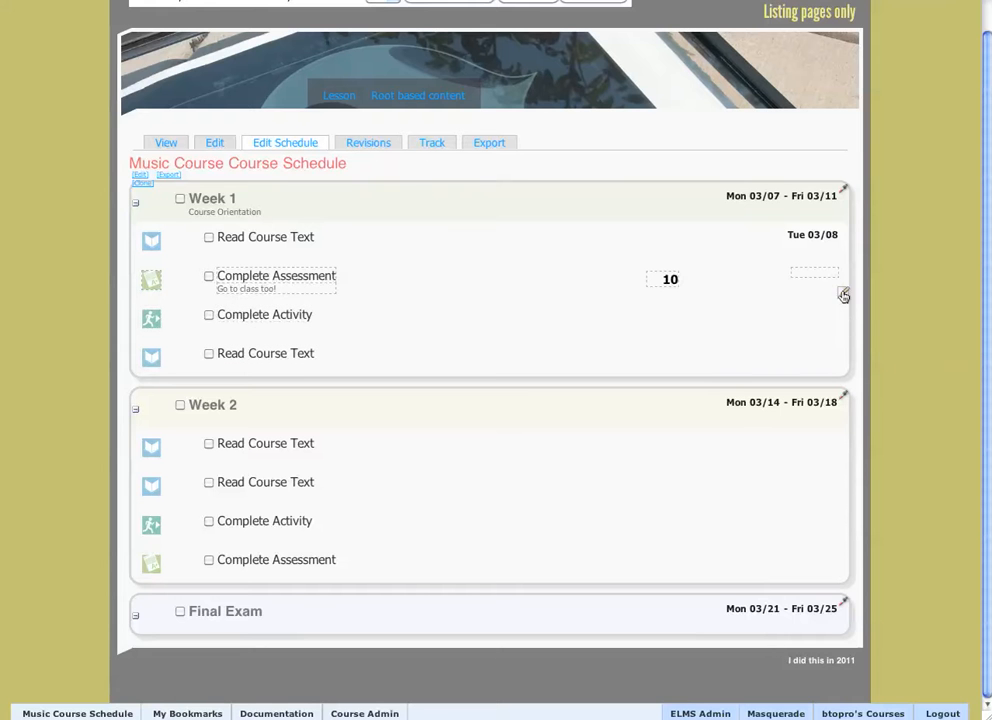
# Open the full edit form of Week 1's first Read Course Text event and set its background color to #FF5757.
pyautogui.click(841, 257)
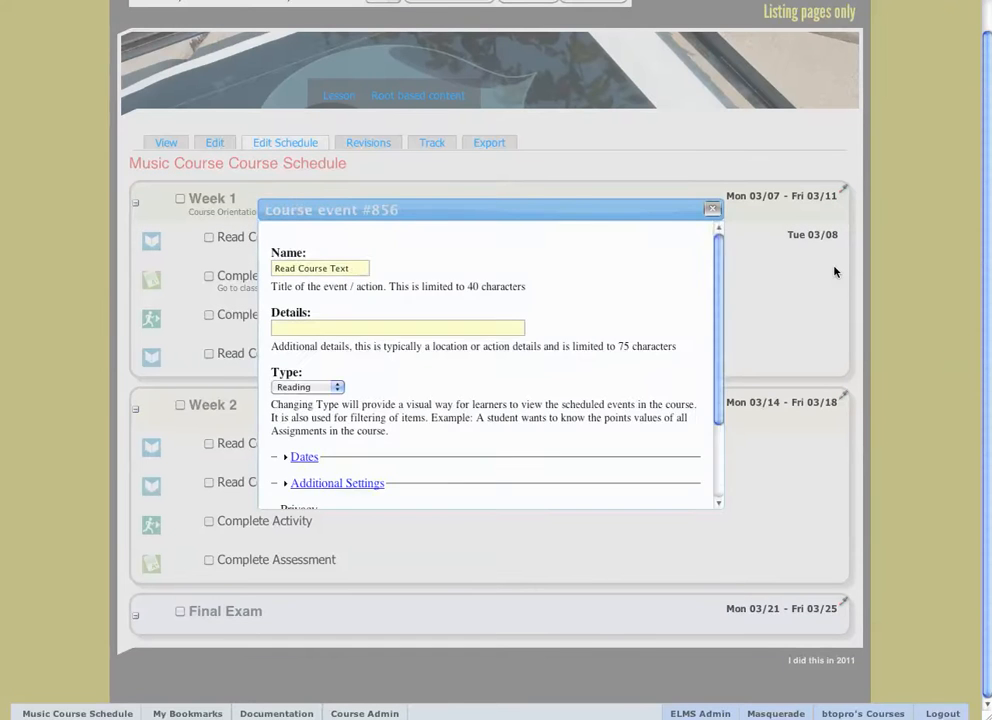
pyautogui.scroll(-3, 439, 277)
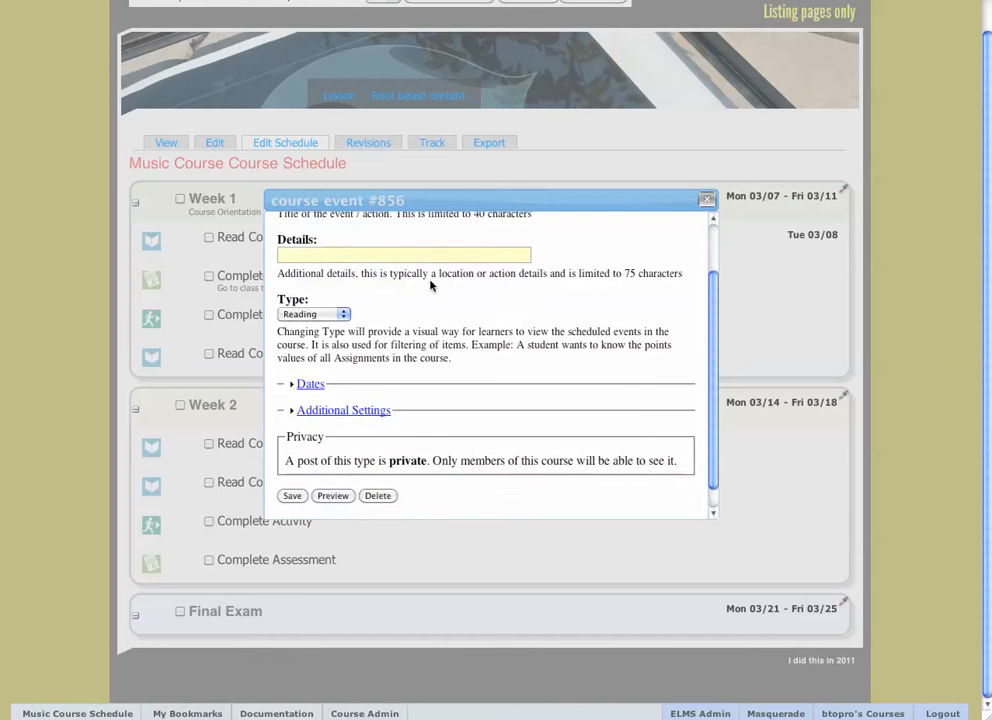
pyautogui.click(343, 396)
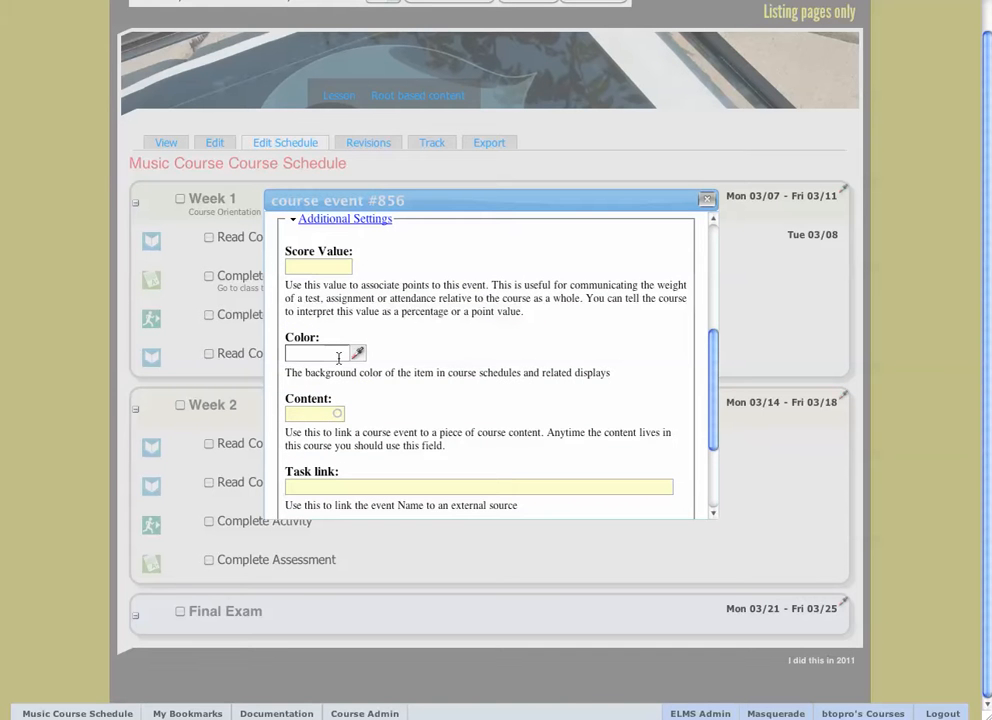
pyautogui.click(332, 355)
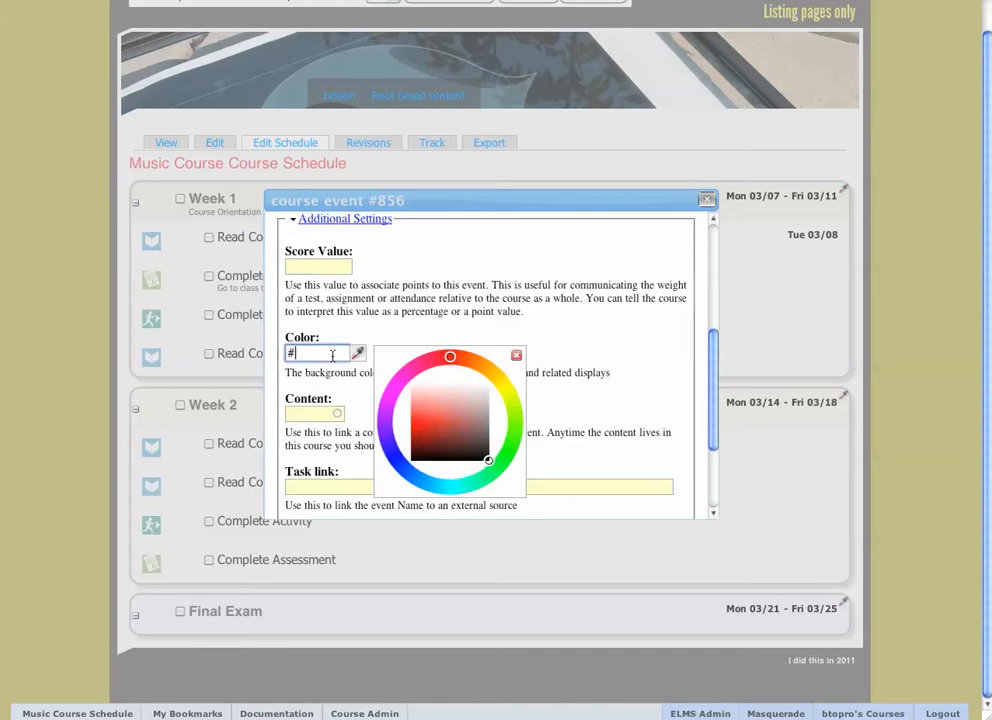
pyautogui.moveTo(411, 398); pyautogui.dragTo(410, 409)
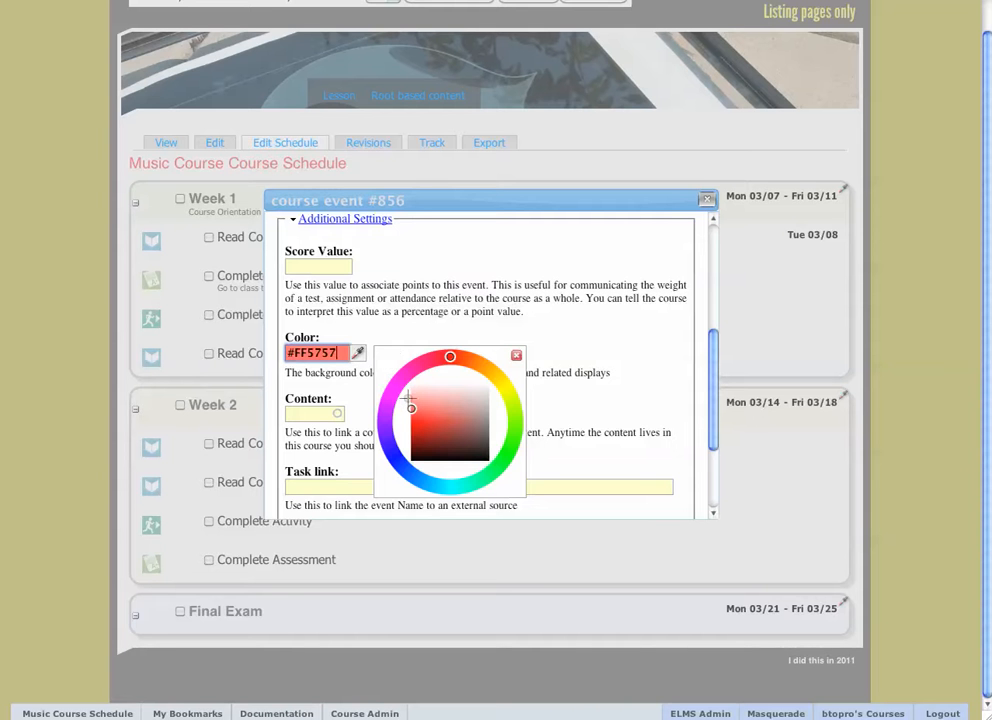
pyautogui.click(393, 295)
# Link the Read Course Text event to the course content "cool" under Lesson.
pyautogui.click(328, 413)
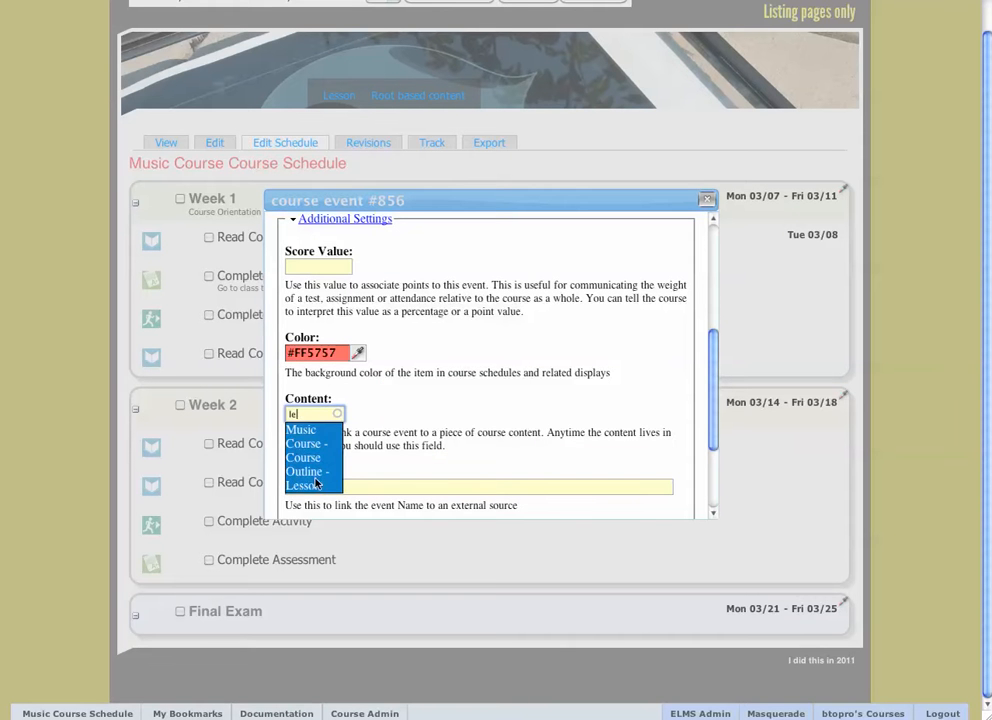
pyautogui.write('le')
pyautogui.press('BackSpace')
pyautogui.press('BackSpace')
pyautogui.write('coo')
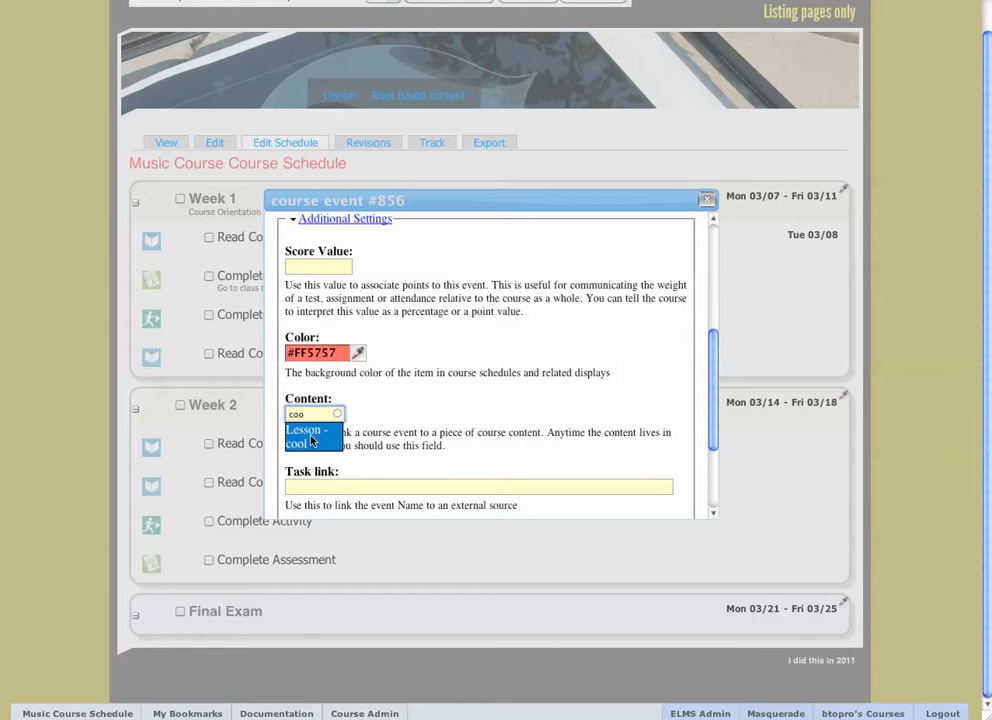
pyautogui.click(311, 440)
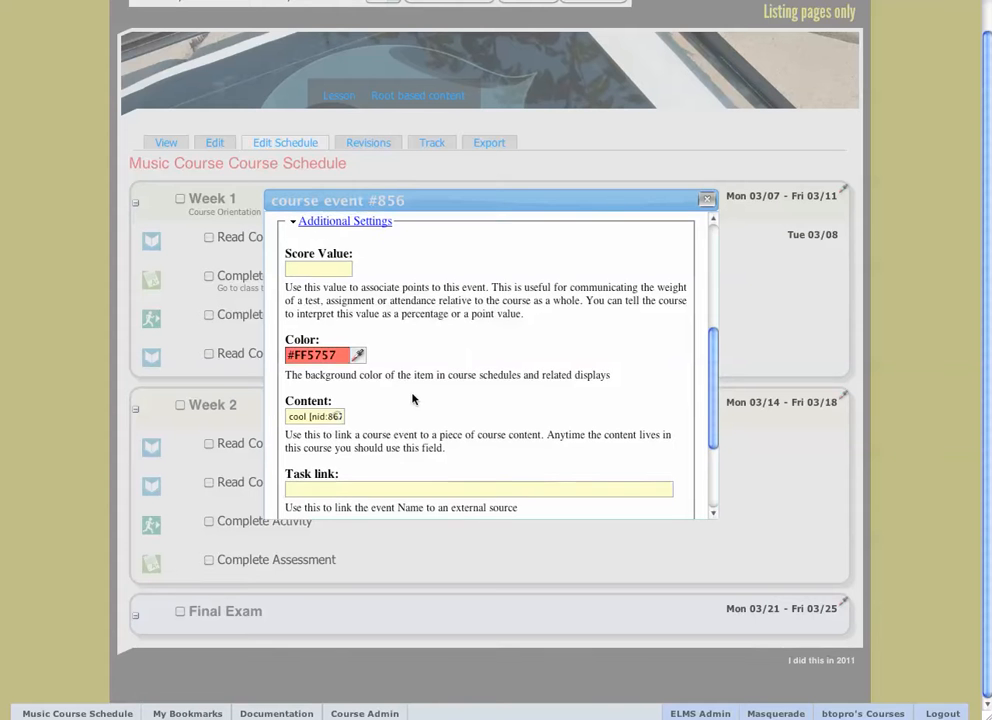
# Set the event's score value to 100 and collapse the additional settings.
pyautogui.scroll(1, 330, 300)
pyautogui.click(333, 292)
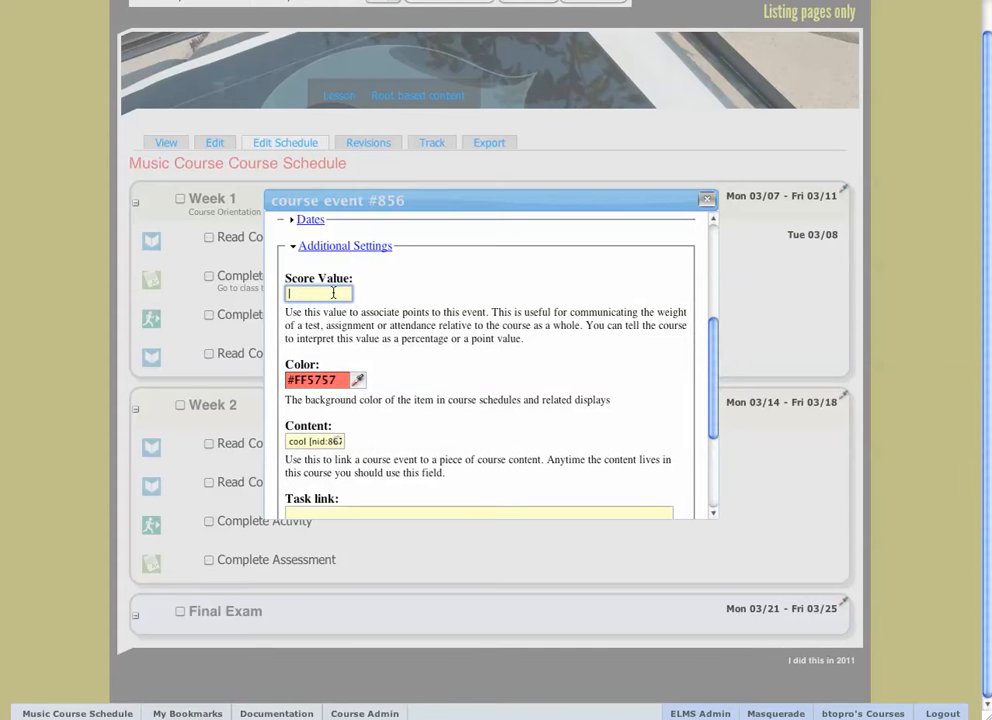
pyautogui.click(368, 248)
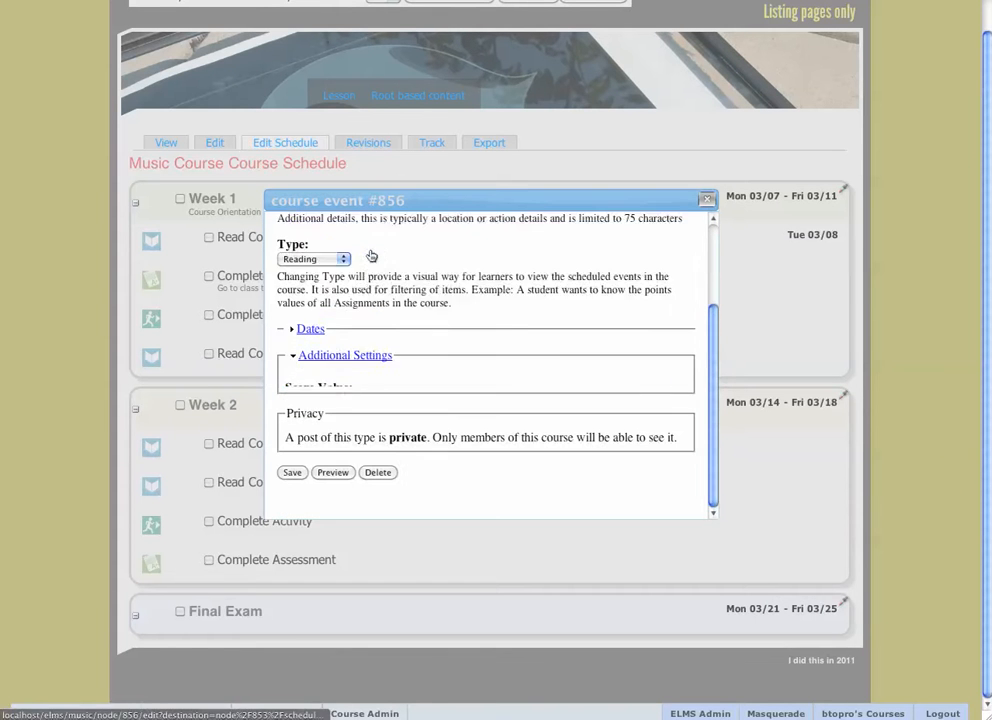
# Change the event's type to Discussion and enter "nice textbook" as its details.
pyautogui.scroll(2, 320, 352)
pyautogui.click(340, 340)
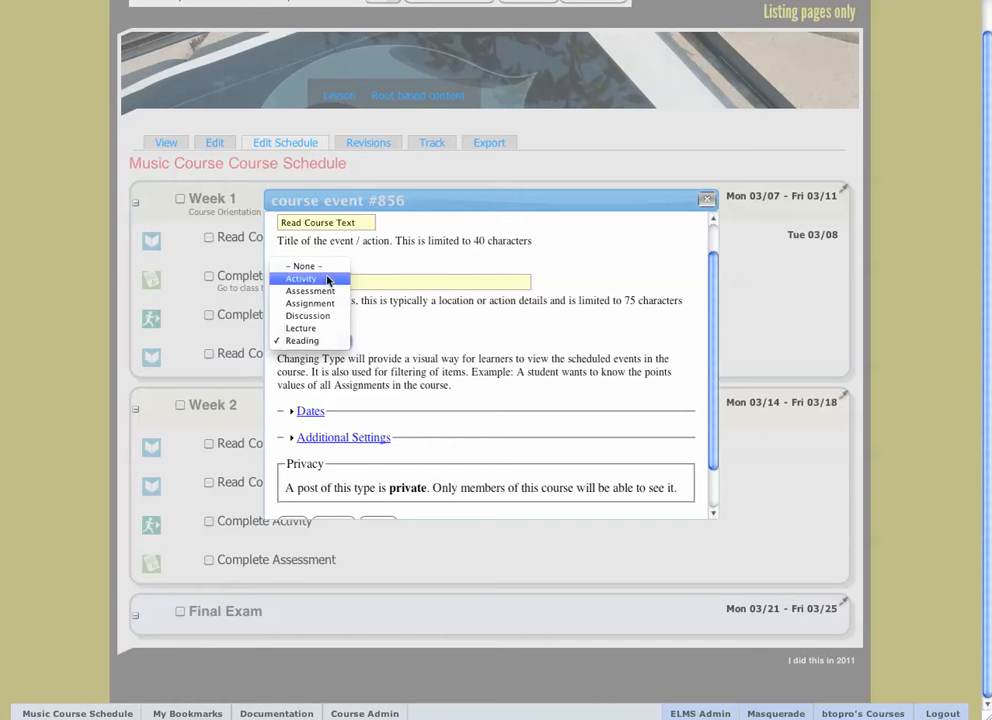
pyautogui.click(330, 316)
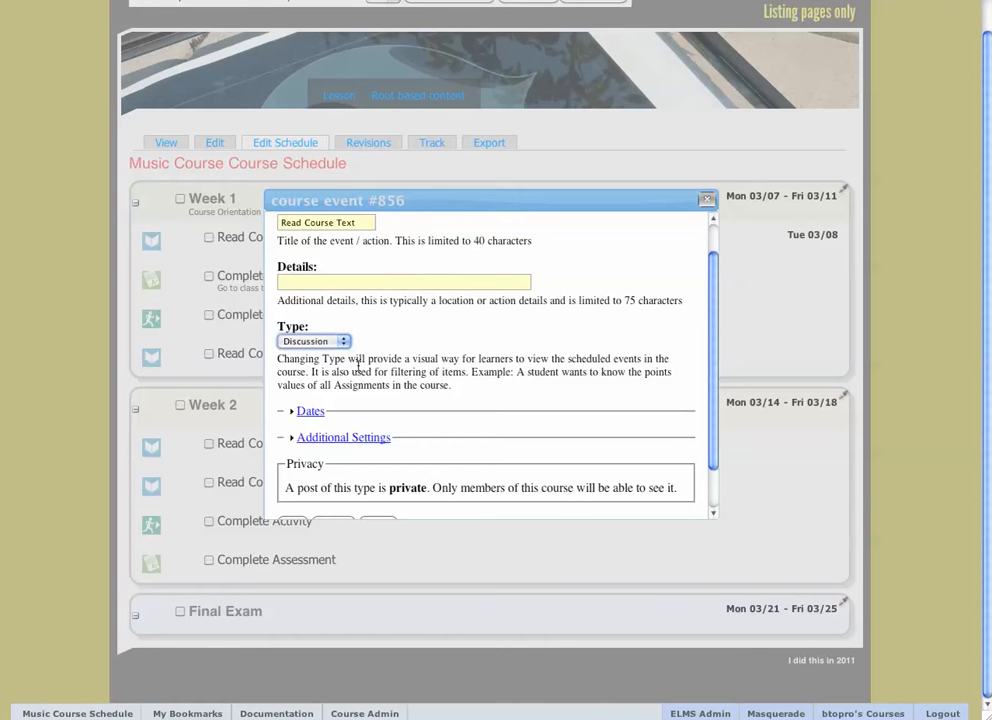
pyautogui.scroll(1, 357, 330)
pyautogui.click(355, 300)
pyautogui.write('nice textbook')
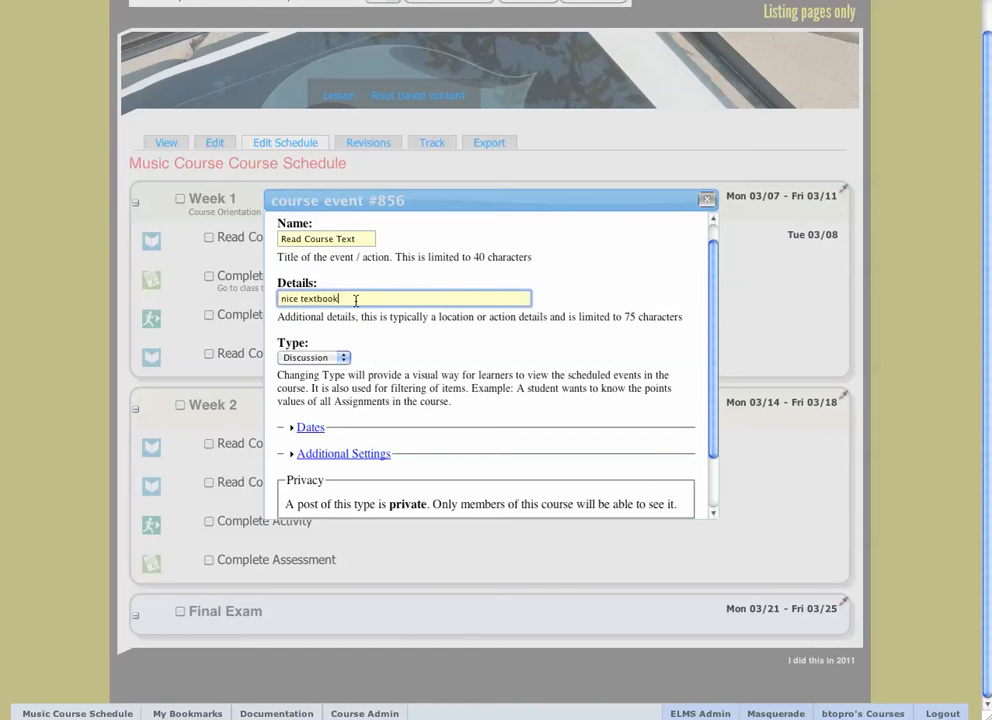
# Set the event's date modifier to "Complete by".
pyautogui.click(312, 428)
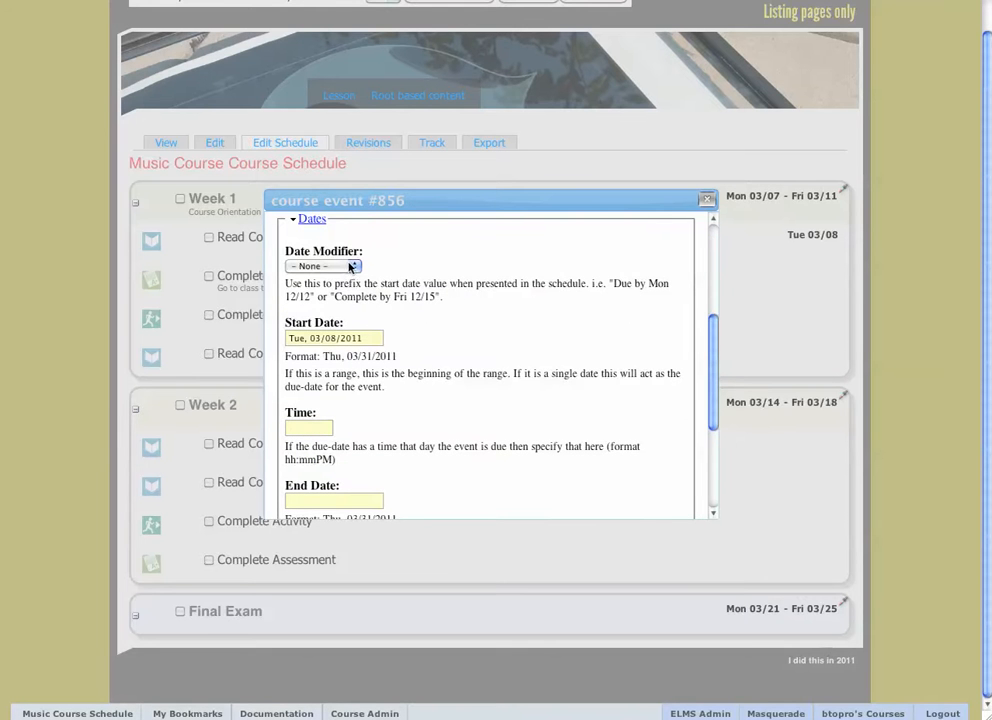
pyautogui.click(350, 267)
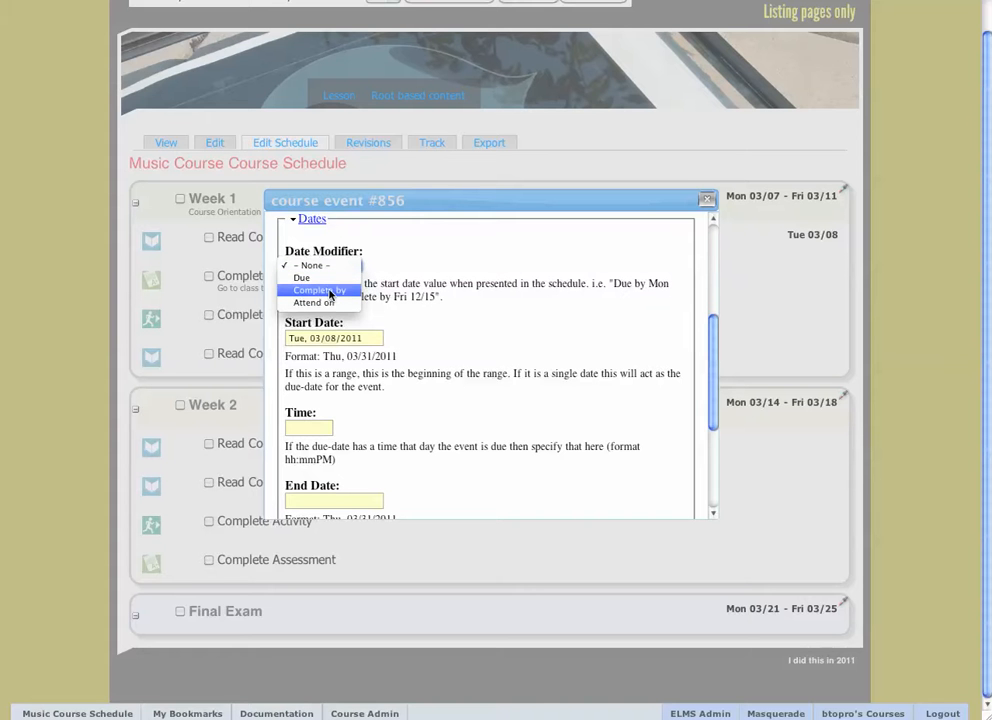
pyautogui.click(328, 291)
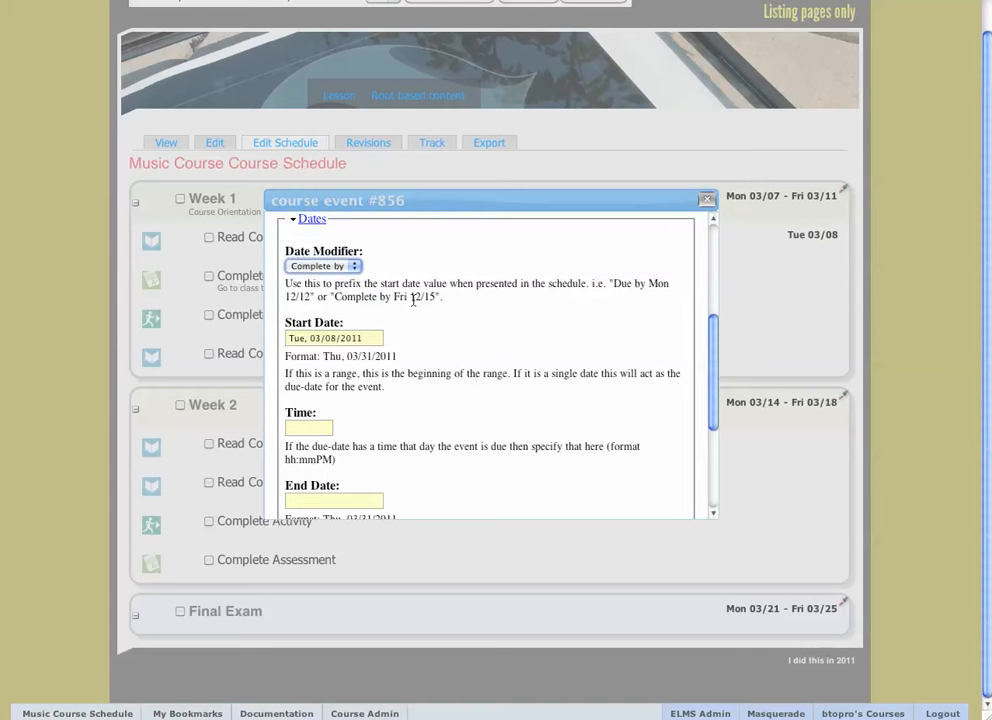
# Set the event's due time to 10:00PM and save the event.
pyautogui.scroll(-1, 411, 300)
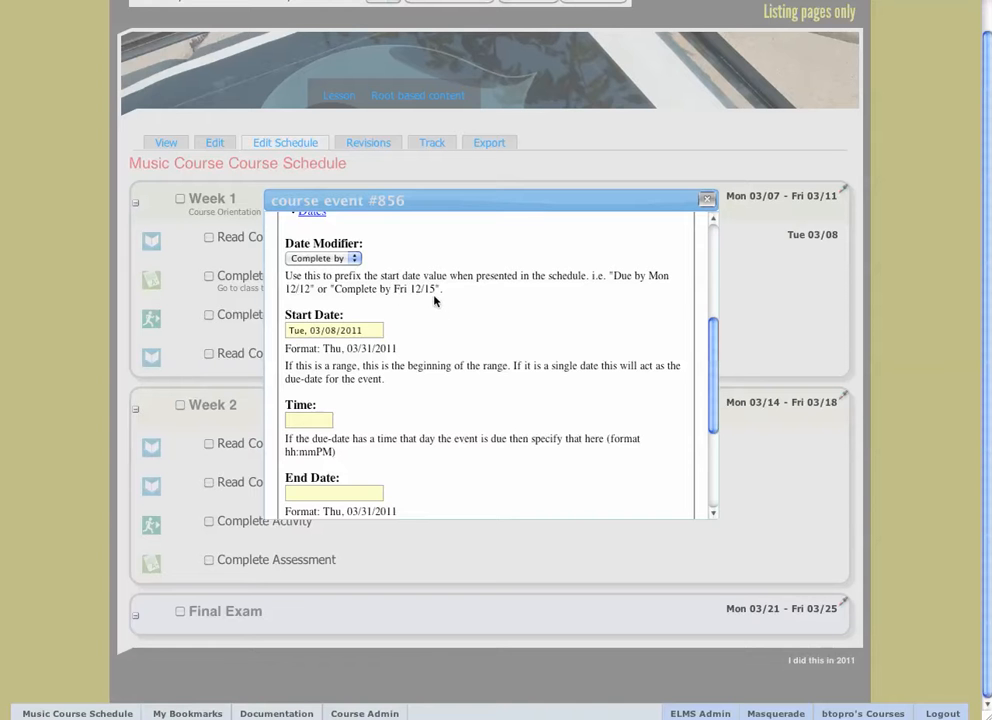
pyautogui.scroll(-1, 434, 300)
pyautogui.scroll(-2, 385, 323)
pyautogui.click(320, 369)
pyautogui.write('10')
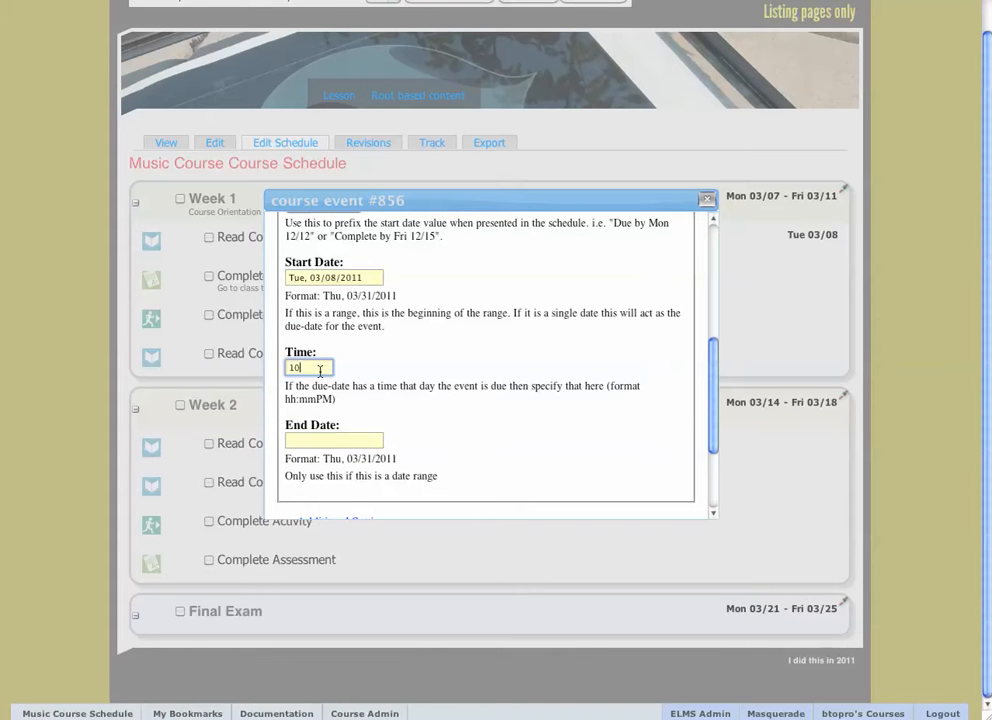
pyautogui.write(':00PM')
pyautogui.scroll(-1, 425, 416)
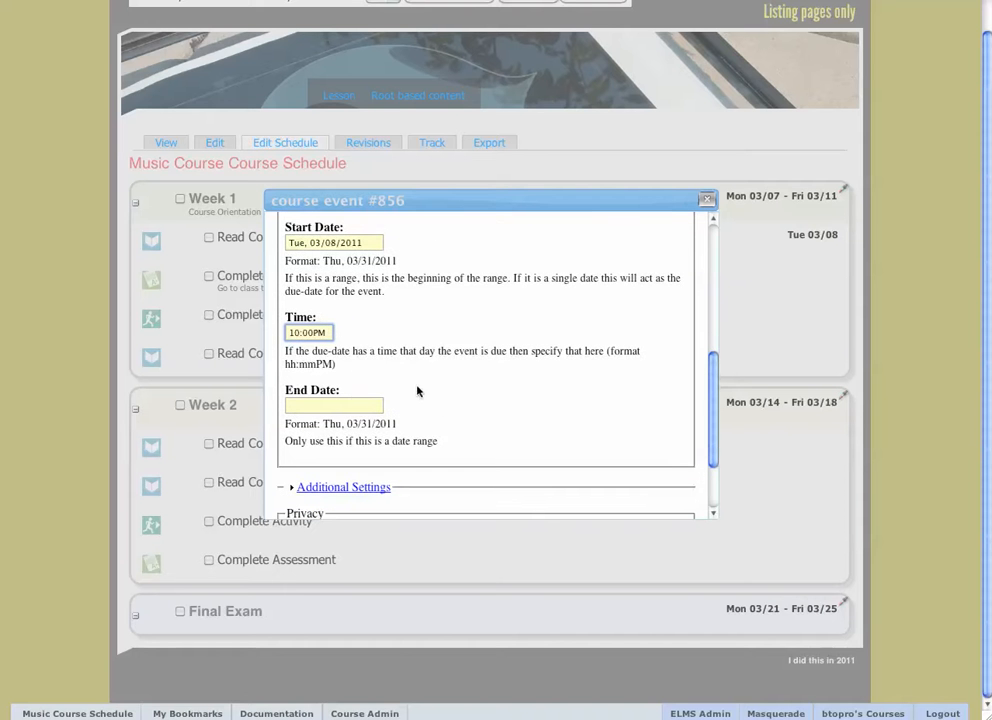
pyautogui.write('PM')
pyautogui.scroll(-3, 405, 385)
pyautogui.click(292, 473)
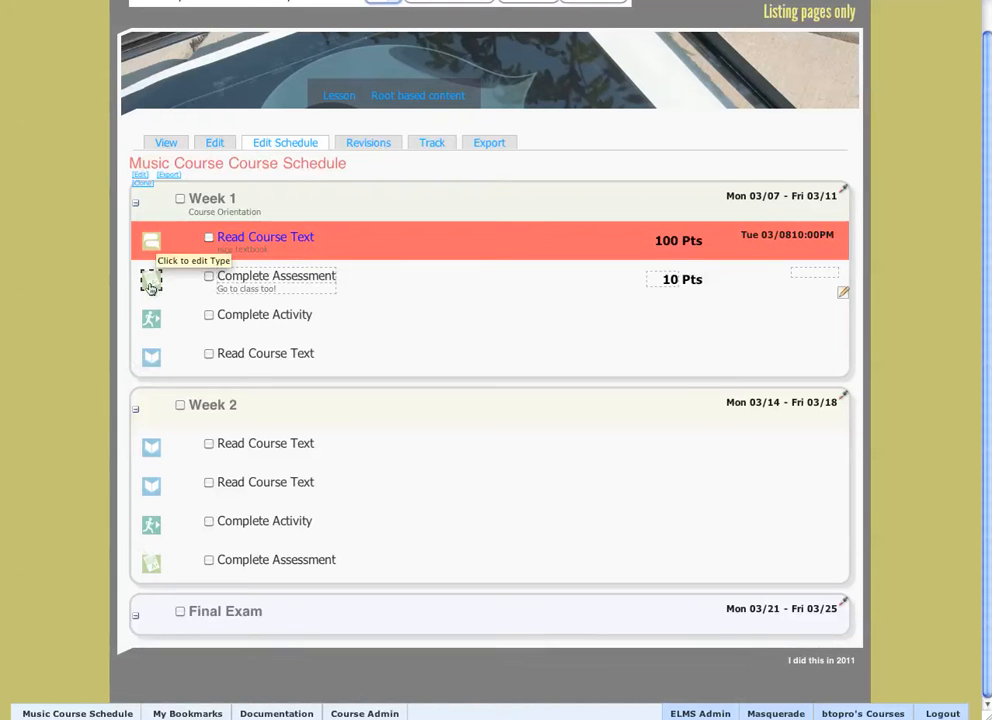
# Change the type of the Complete Assessment item in Week 1 to Lecture.
pyautogui.click(146, 277)
pyautogui.click(173, 282)
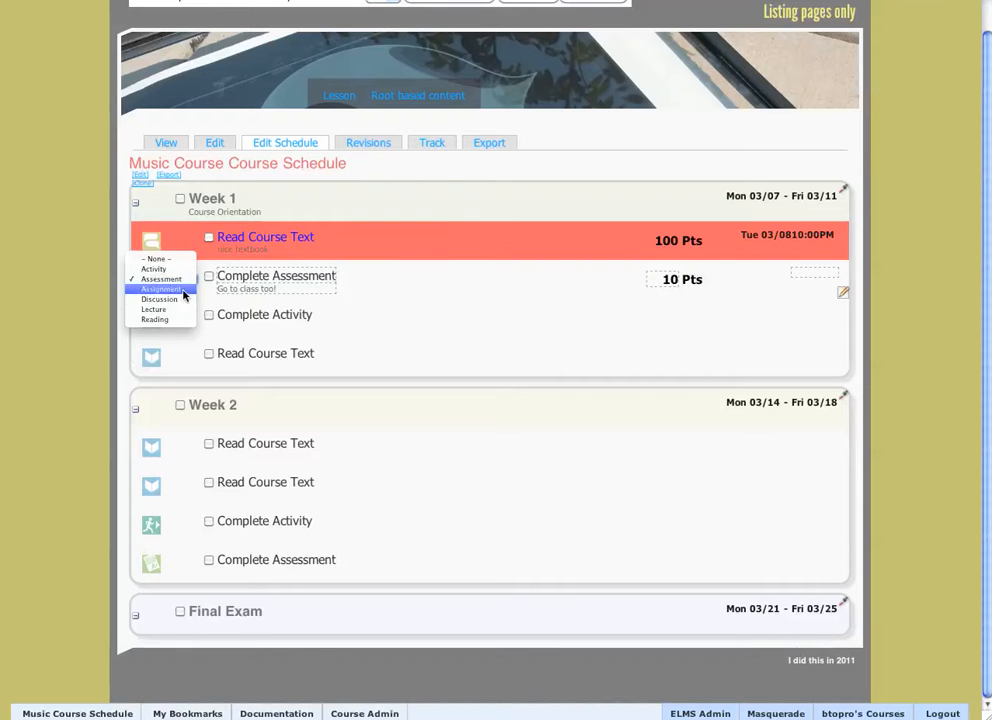
pyautogui.click(182, 310)
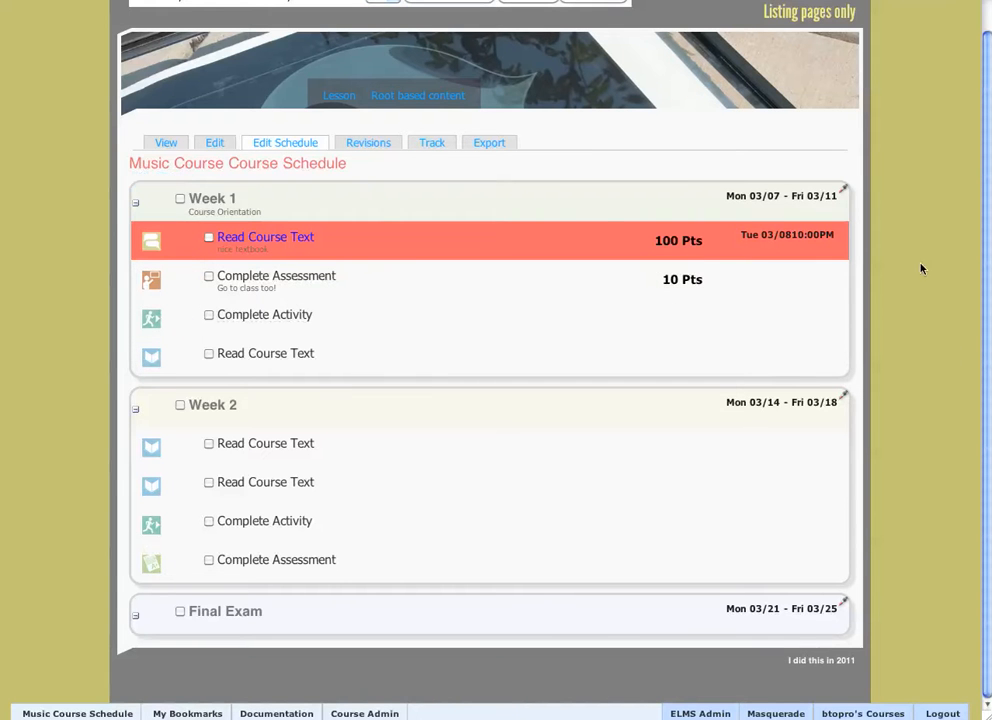
# Set the Week 1 heading's background color to the light purple #A8A2F6.
pyautogui.click(846, 190)
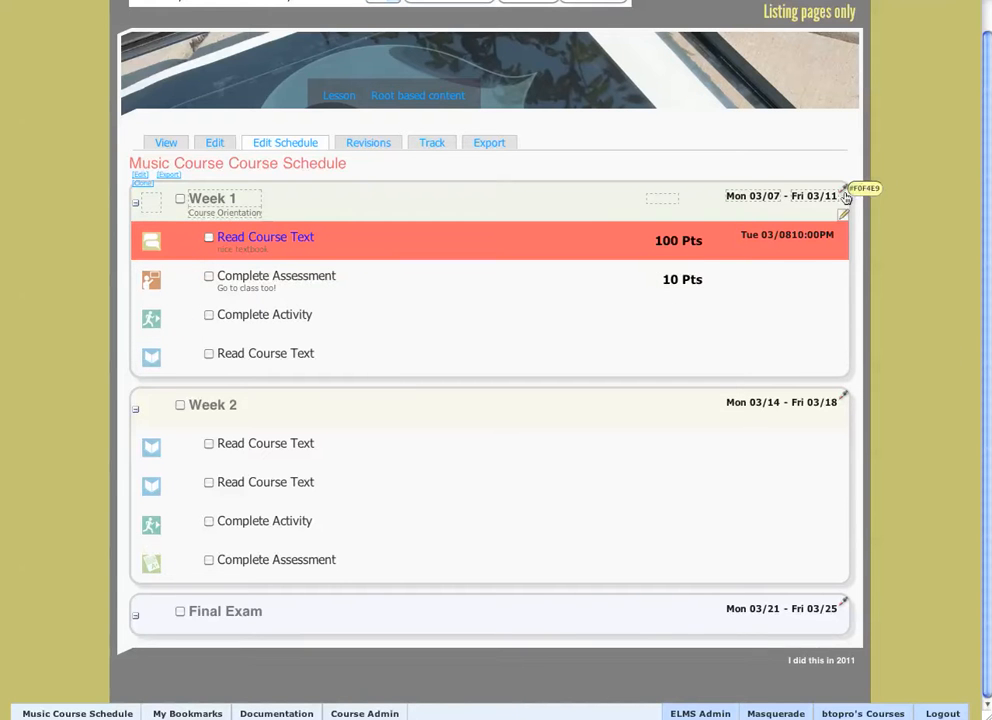
pyautogui.click(863, 188)
pyautogui.click(771, 245)
pyautogui.moveTo(737, 263); pyautogui.dragTo(743, 302)
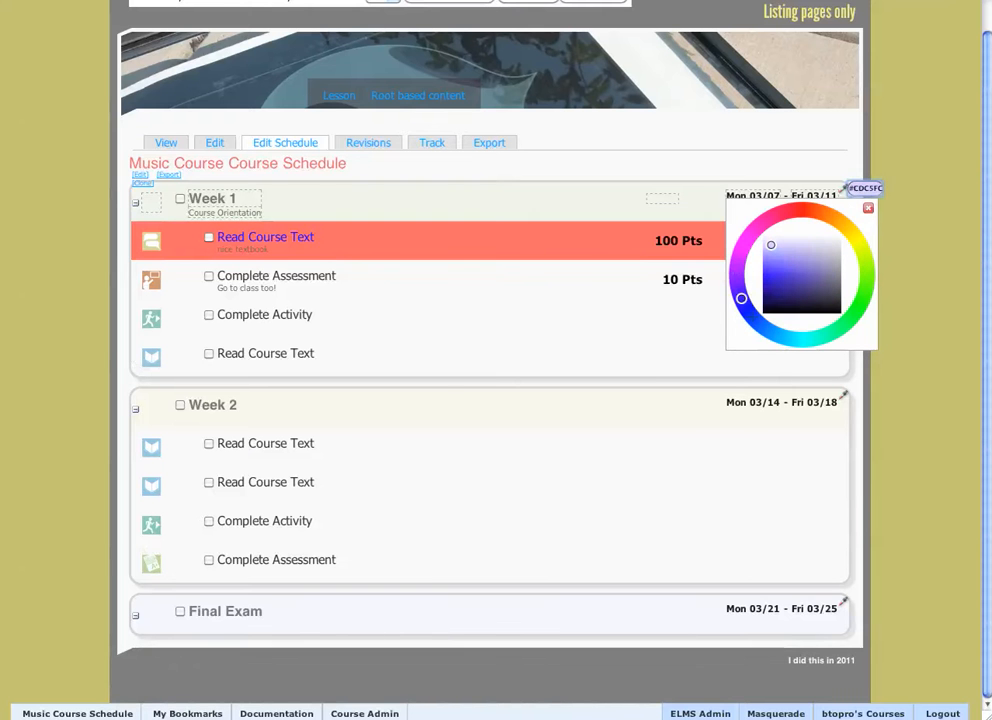
pyautogui.click(753, 164)
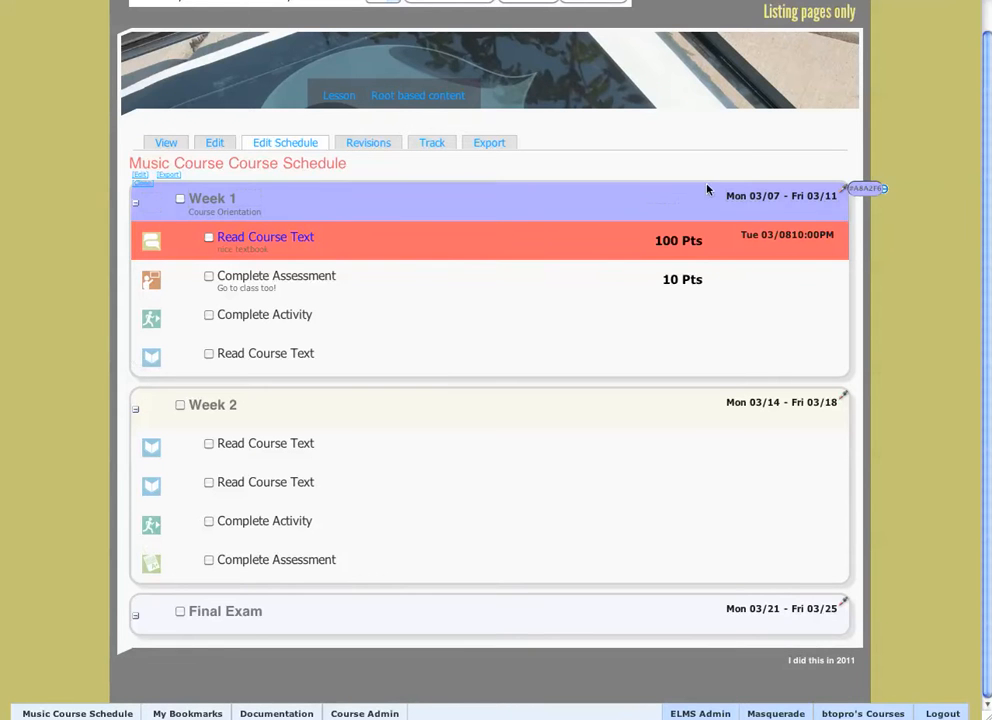
# Set the start date of Week 1 to Sunday 03/06.
pyautogui.click(742, 196)
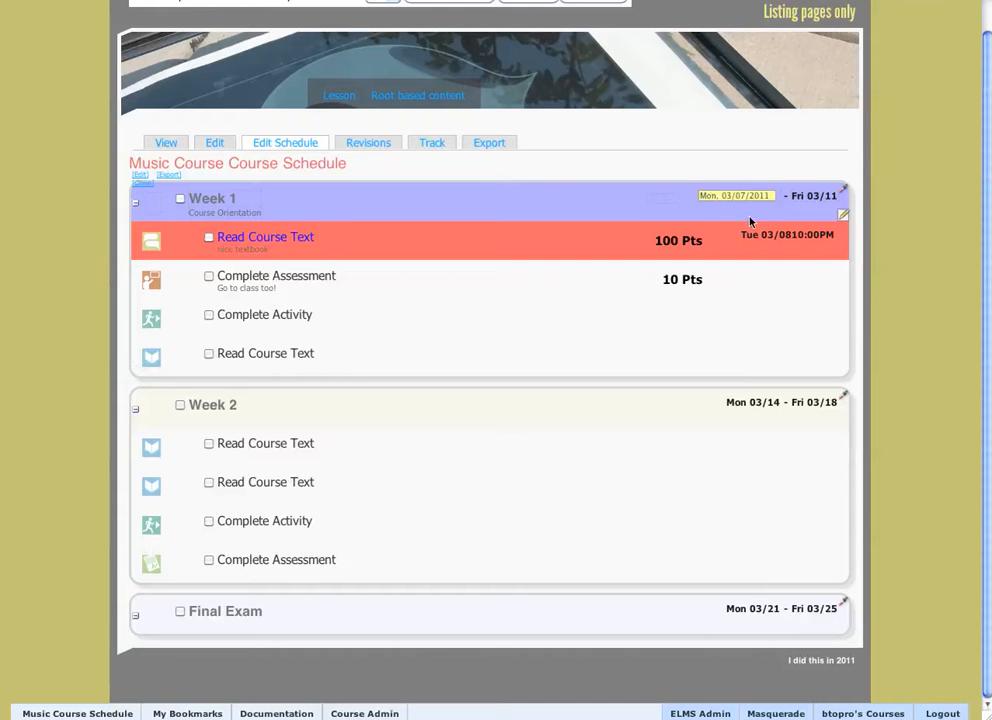
pyautogui.click(740, 195)
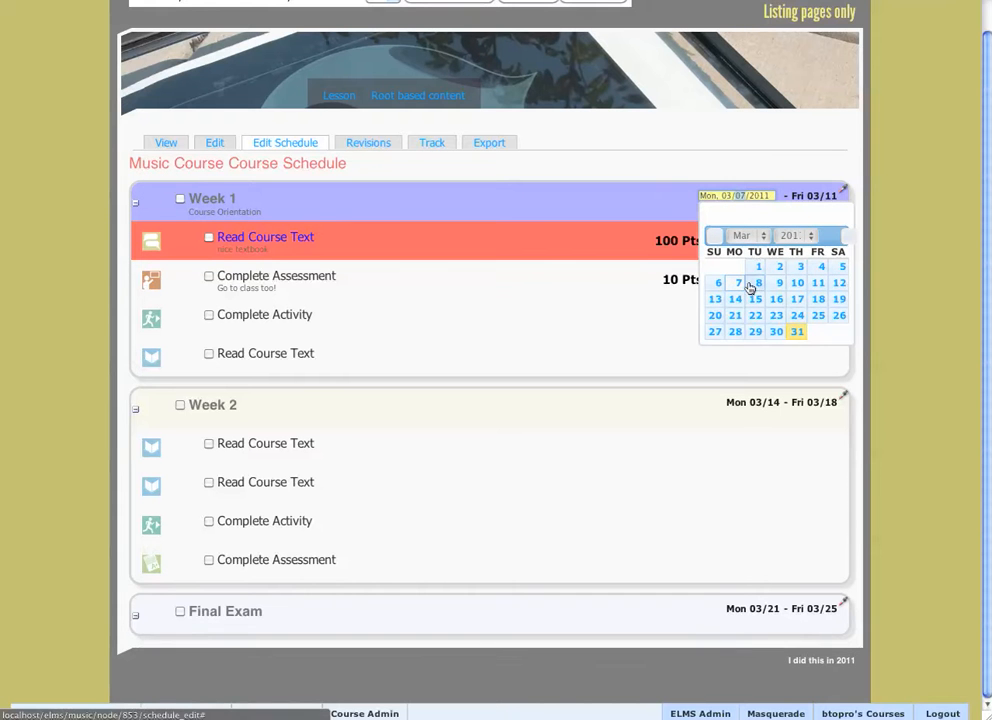
pyautogui.click(716, 283)
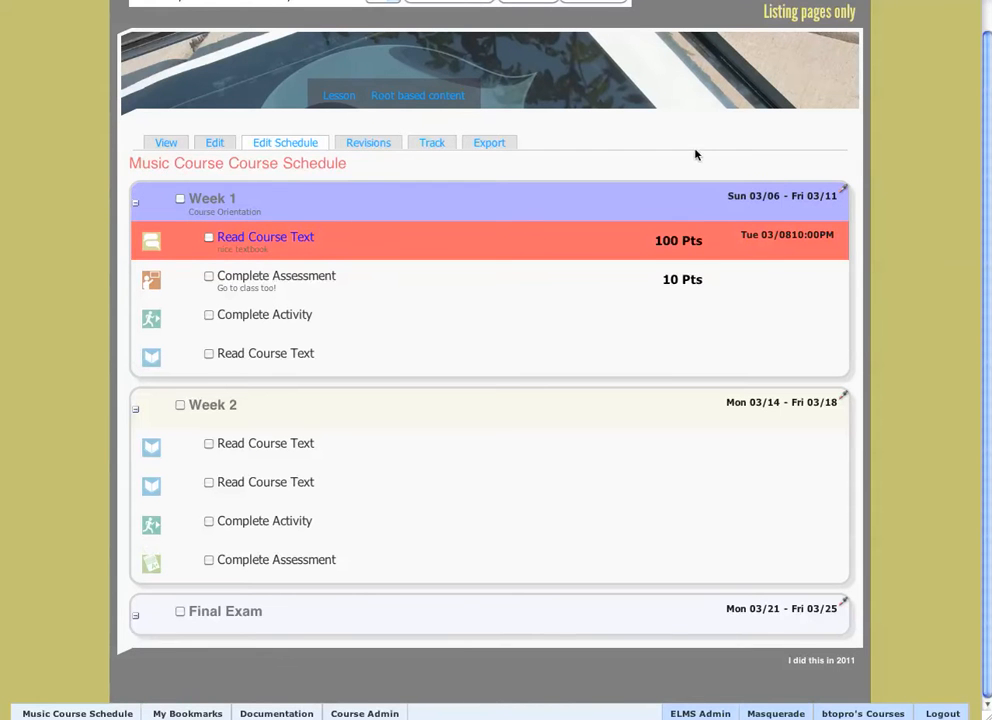
# Rename the Week 1 heading to "Unit 1".
pyautogui.click(232, 198)
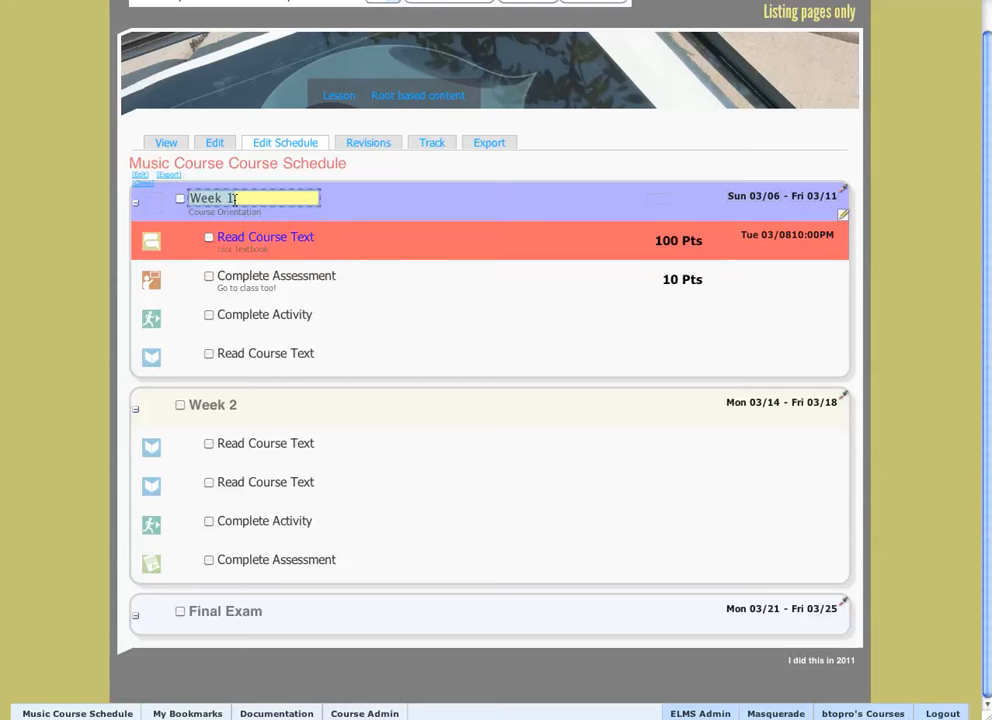
pyautogui.hotkey('ctrl', 'a')
pyautogui.write('Unit 1')
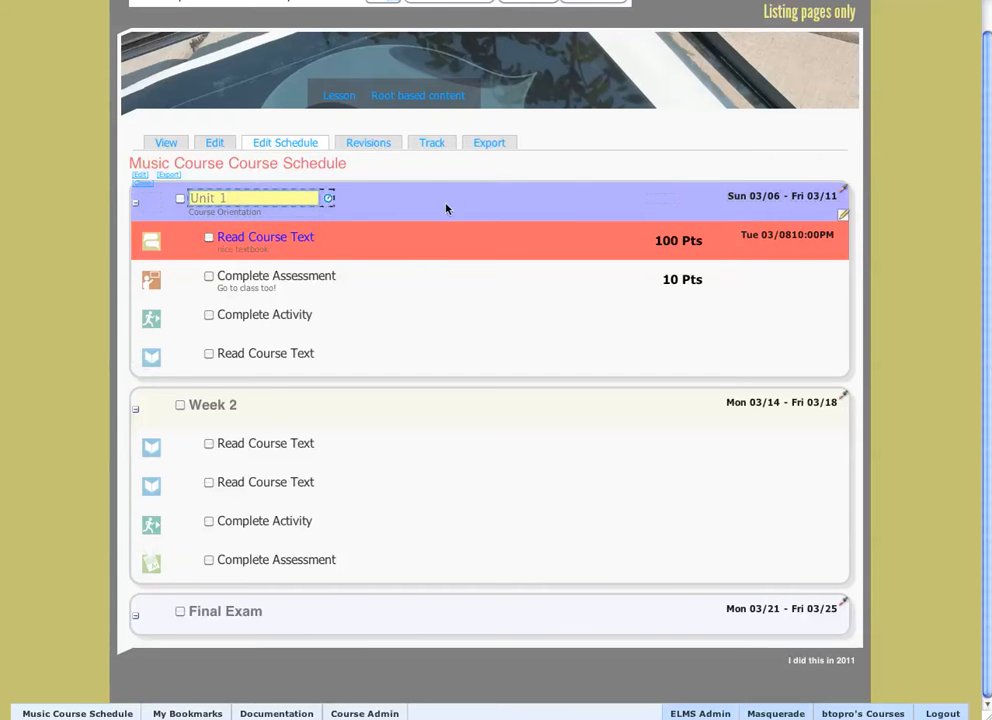
pyautogui.press('Return')
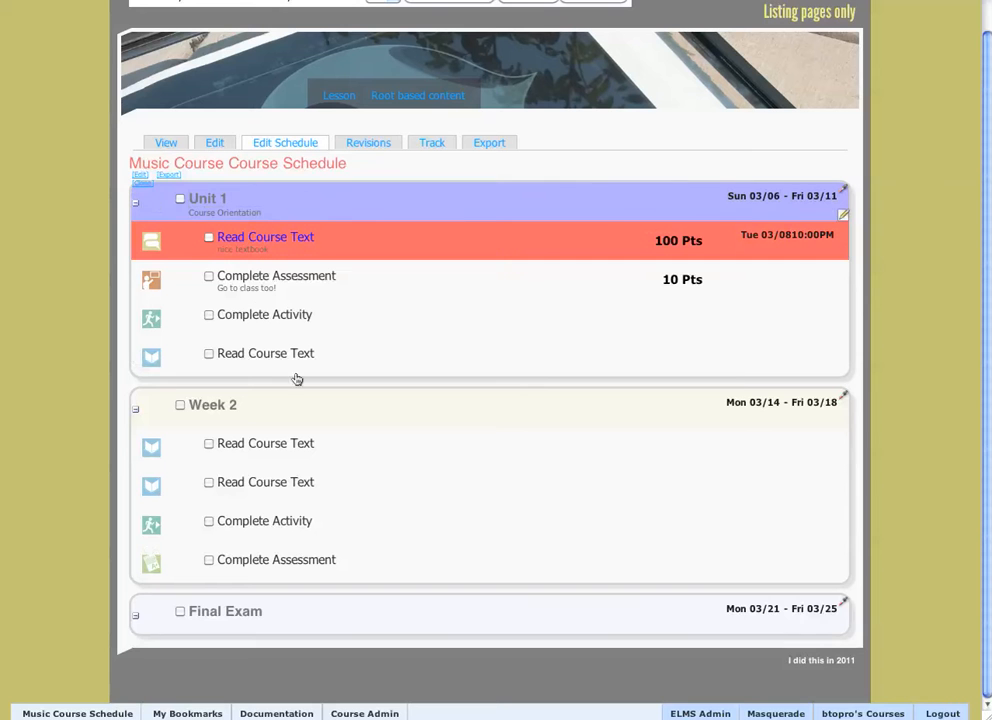
# Switch to viewing the schedule, expand Unit 1 and unmark its first Read Course Text item as completed.
pyautogui.click(166, 143)
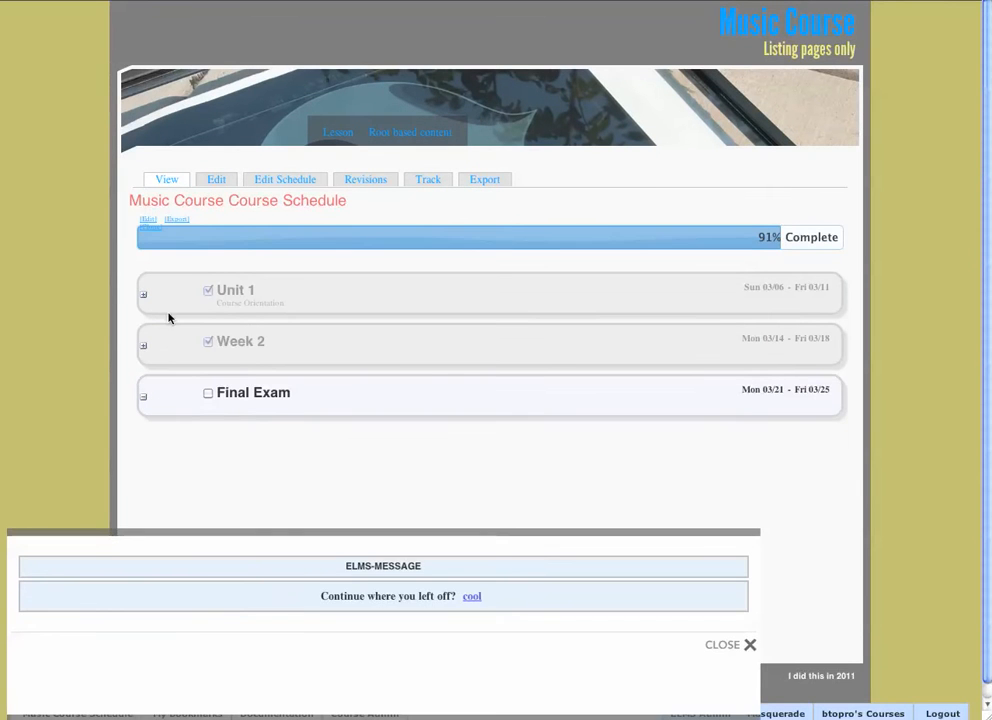
pyautogui.click(144, 294)
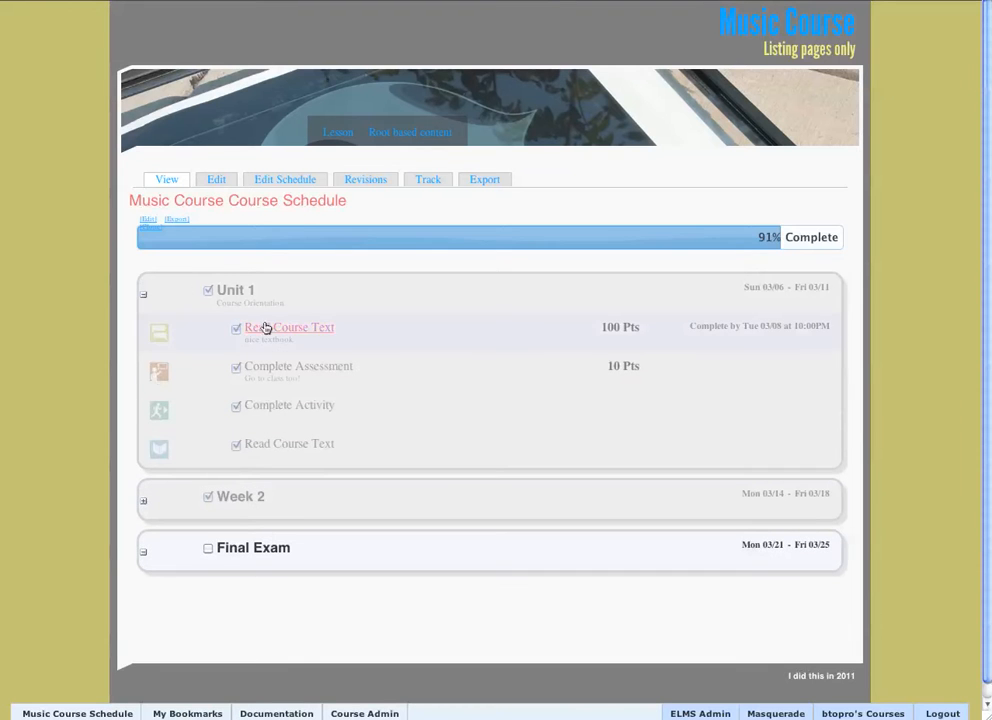
pyautogui.click(236, 331)
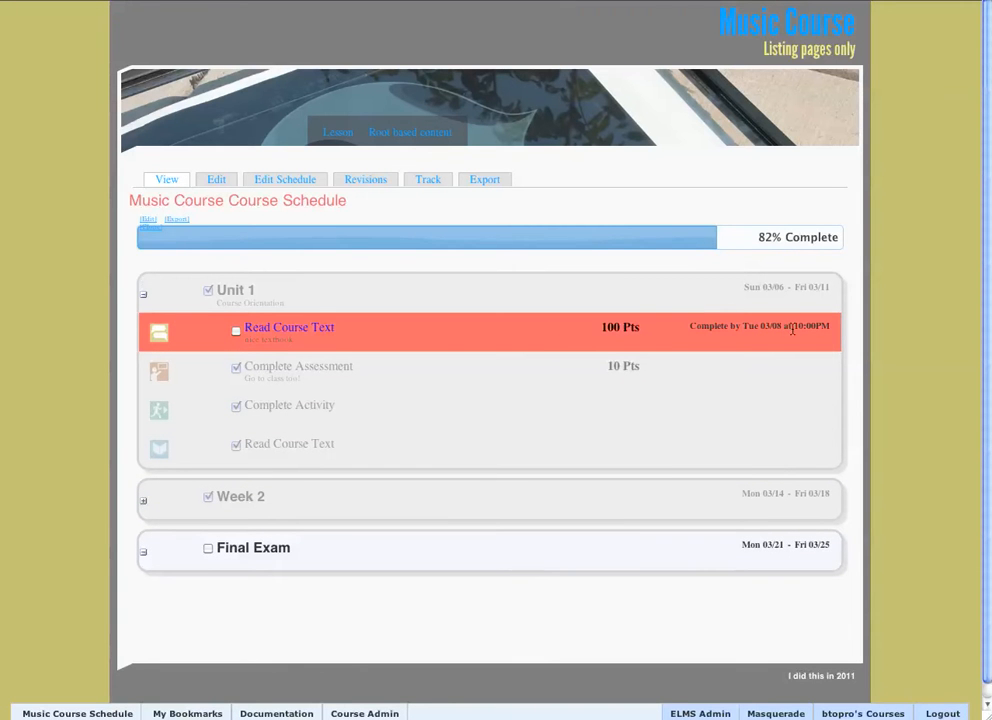
# Follow the content link of Unit 1's first Read Course Text item and return to the course schedule.
pyautogui.click(315, 333)
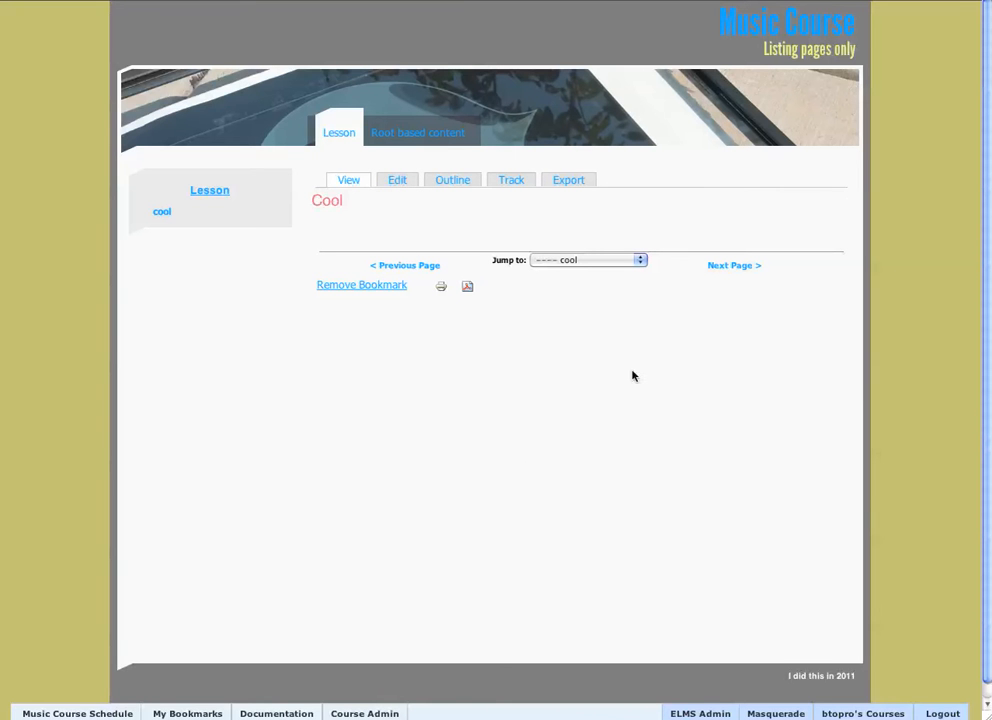
pyautogui.click(846, 28)
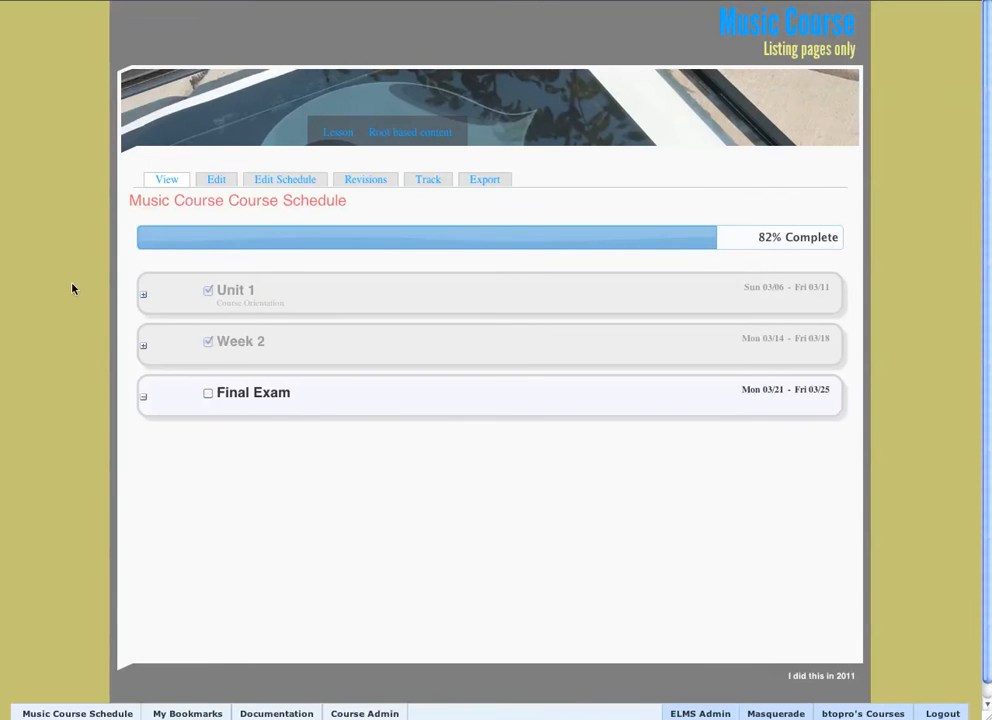
# Unmark Unit 1 and Week 2 as completed, along with Unit 1's Complete Assessment and Complete Activity items.
pyautogui.click(207, 291)
pyautogui.click(208, 343)
pyautogui.click(146, 300)
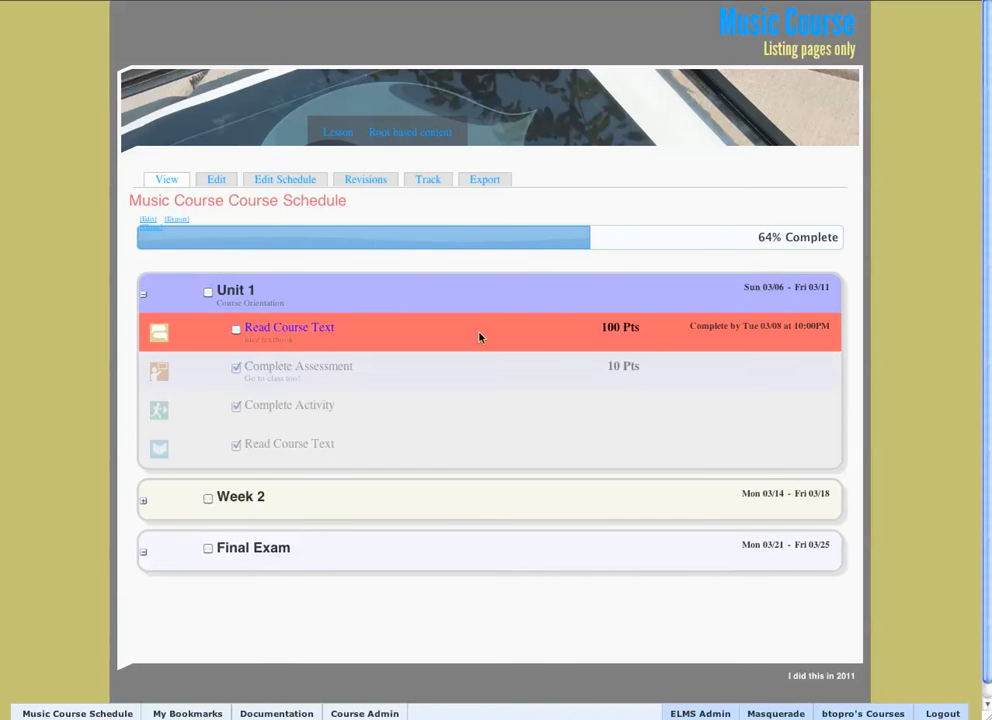
pyautogui.click(237, 369)
pyautogui.click(237, 408)
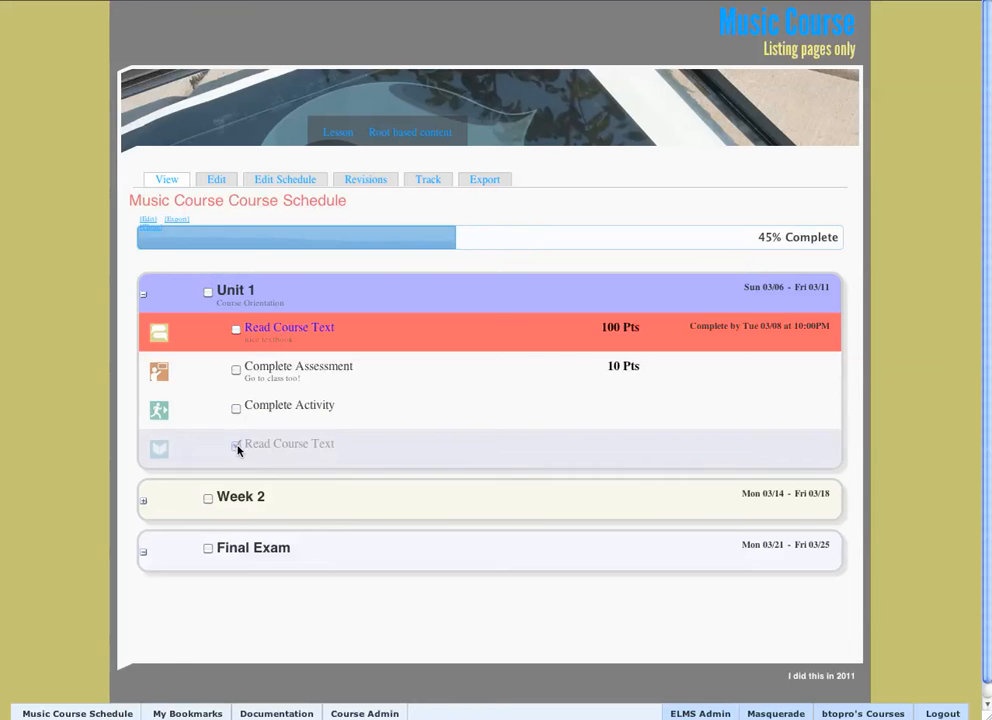